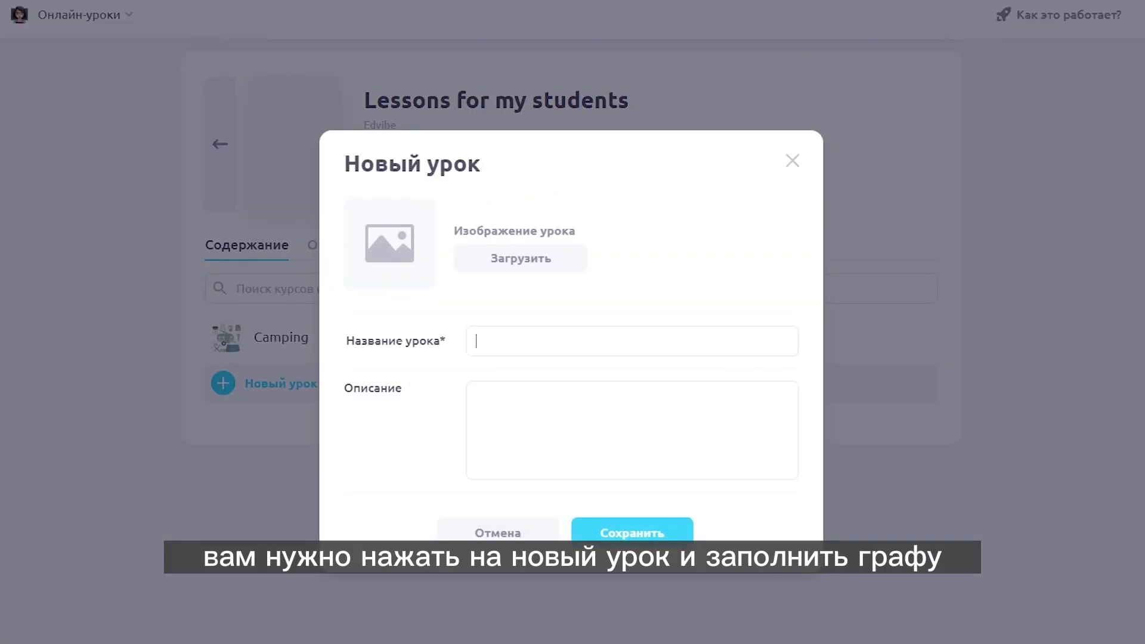
# Step: Title the new lesson "Pets", describe it as A1, Adults with pet-themed goals, vocabulary, listening, grammar and speaking points, and save it
pyautogui.write('Pets')
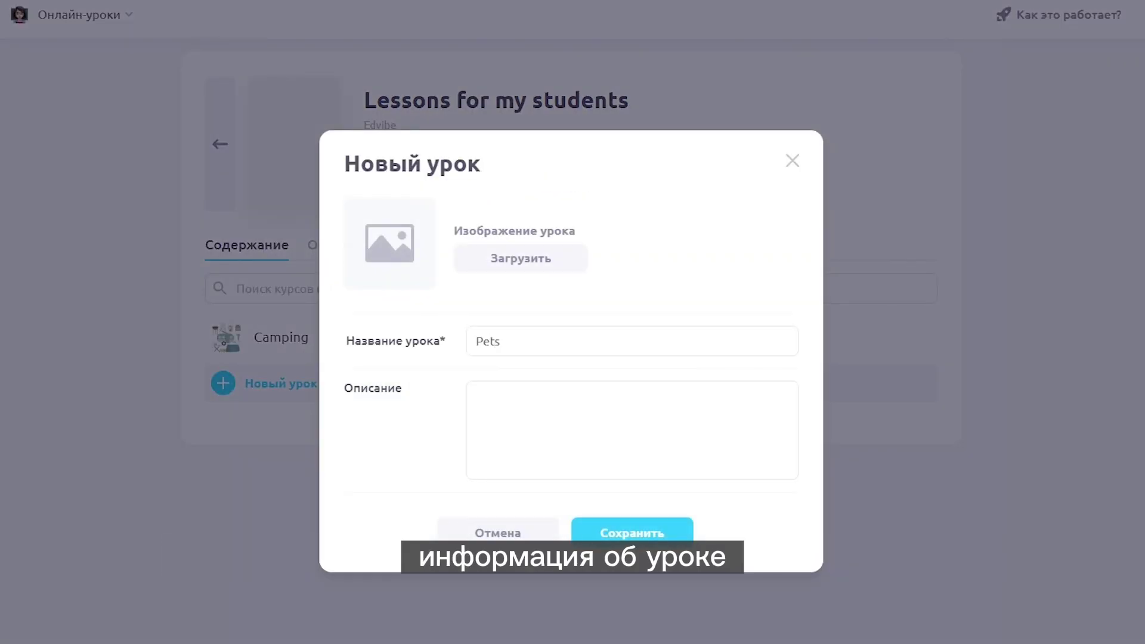
pyautogui.press('Tab')
pyautogui.write('Goals: talk about pets; Vocabulary: parrot, hamster, guinea pig, rabbit, turtle; Listening: guess my pet; Grammar: revise how to make questions in Present Simple; Speaking: talk about your pet; describe your pet')
pyautogui.scroll(1, 631, 430)
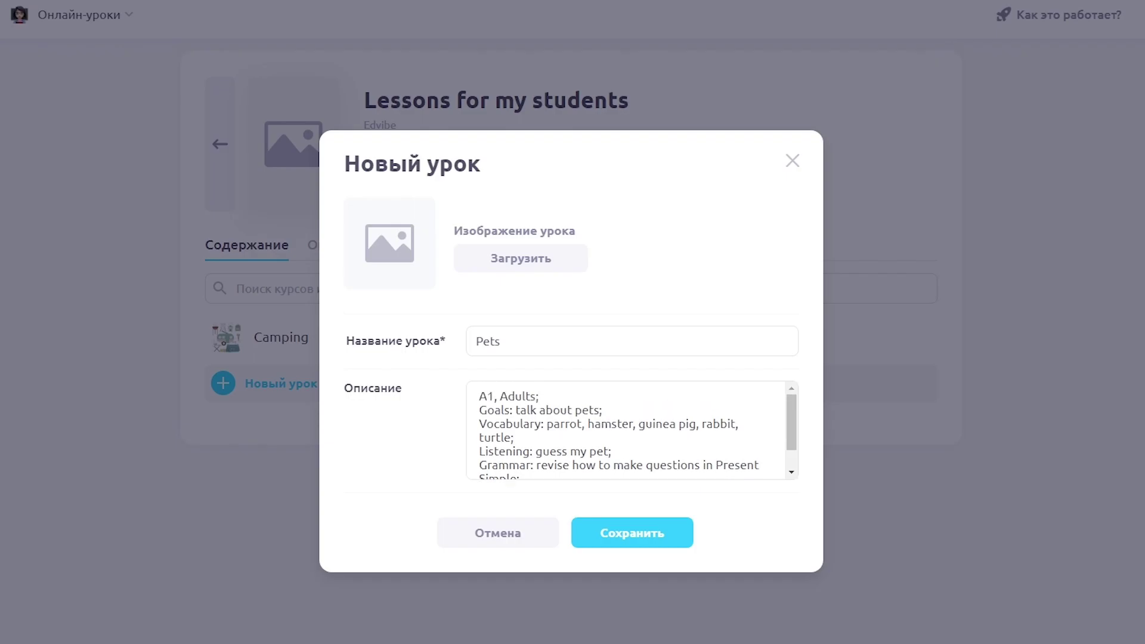
pyautogui.scroll(-1, 632, 429)
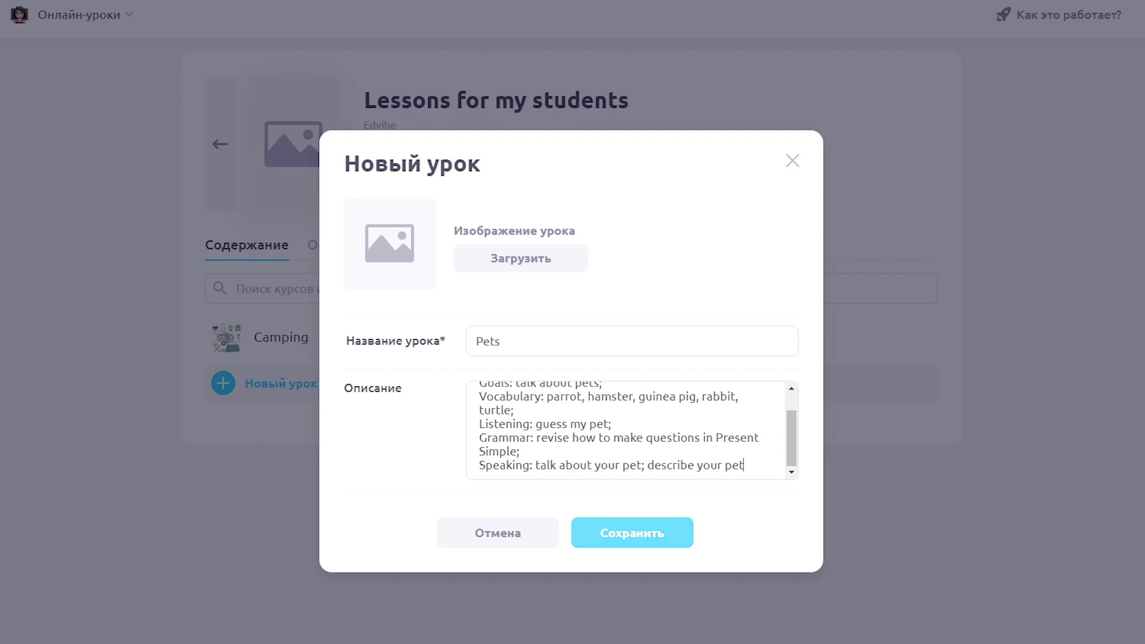
pyautogui.click(632, 533)
# Step: Rename the lesson's first section as "Wordlist"
pyautogui.click(332, 107)
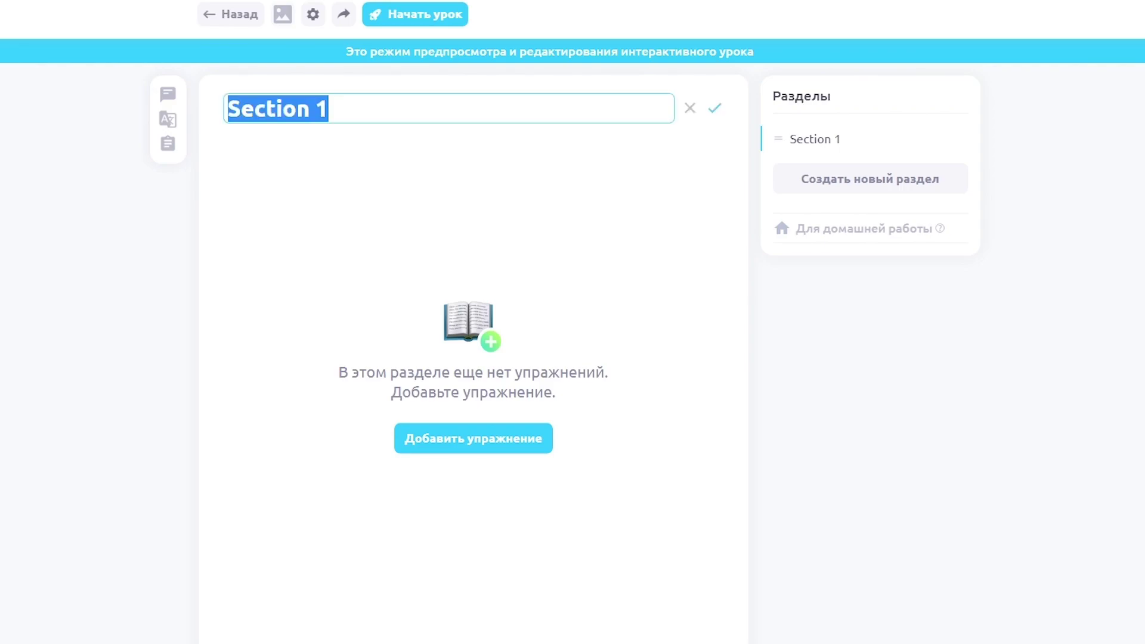
pyautogui.write('Wordlist')
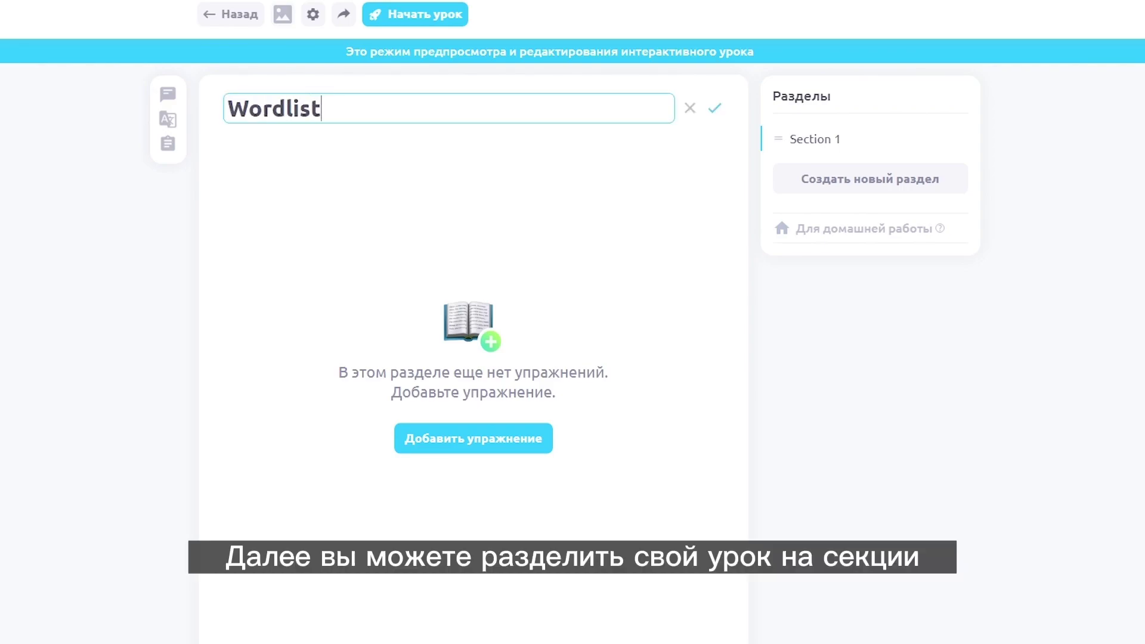
pyautogui.press('Return')
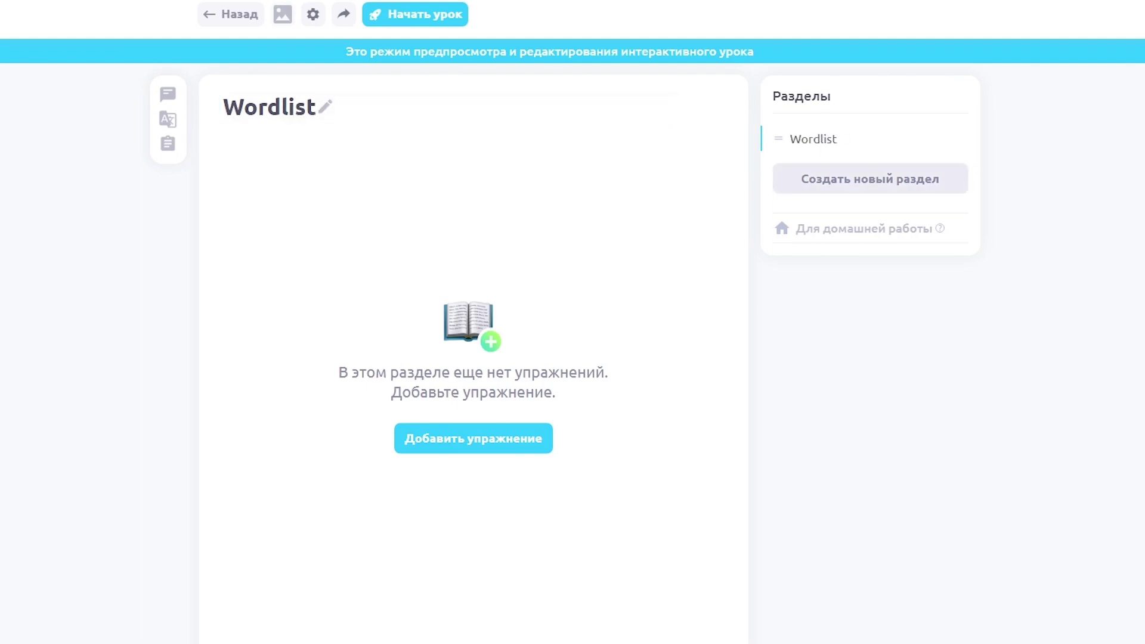
# Step: Create a second section in the lesson and name it "Warm-up"
pyautogui.click(870, 182)
pyautogui.click(322, 109)
pyautogui.hotkey('ctrl', 'a')
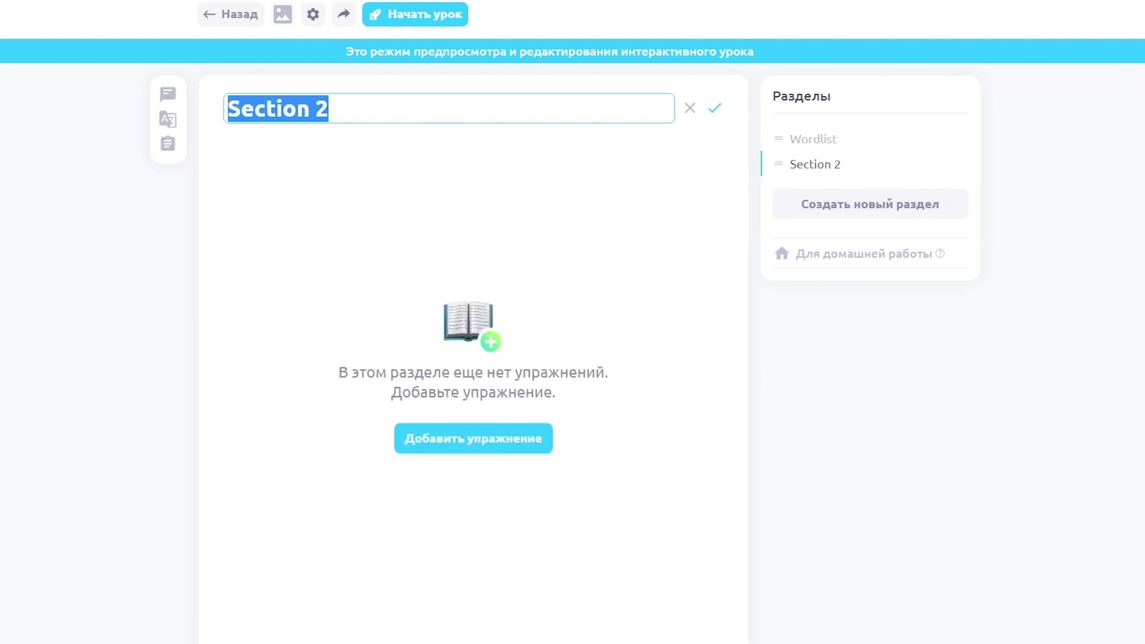
pyautogui.write('War')
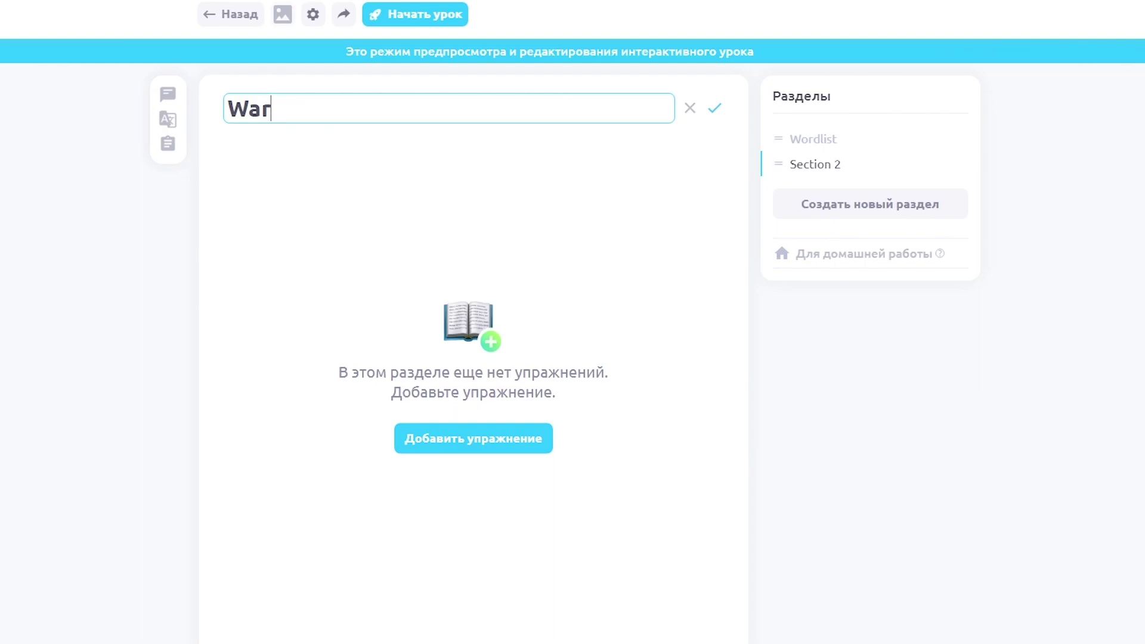
pyautogui.write('m-up')
pyautogui.press('Return')
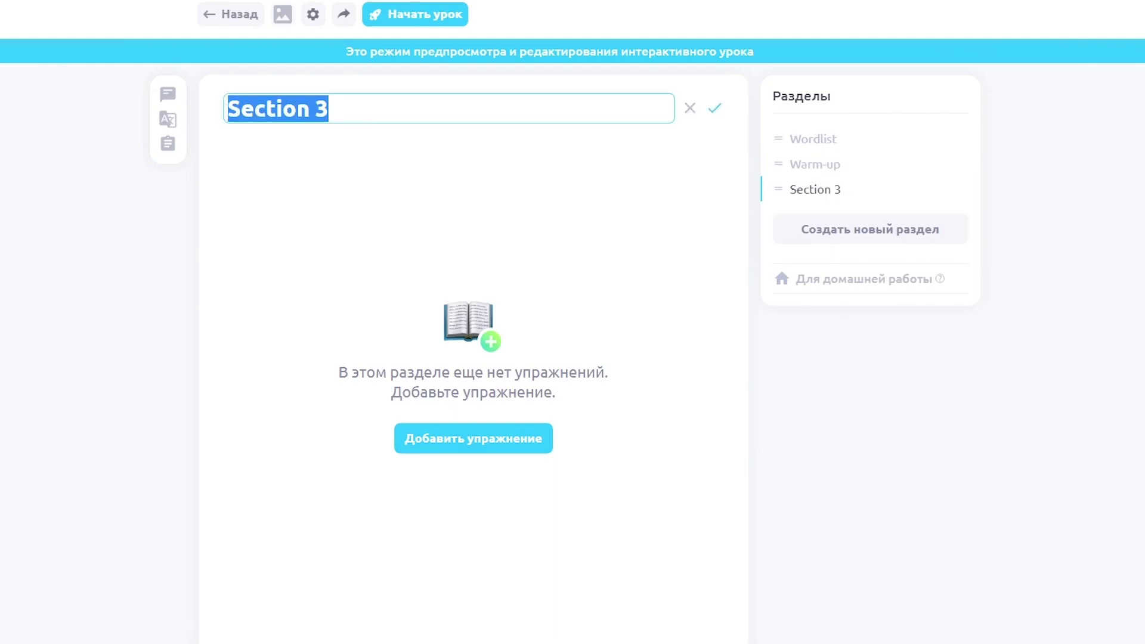
# Step: Add a third and a fourth section to the lesson, named "Vocabulary" and "Listening"
pyautogui.write('Voca')
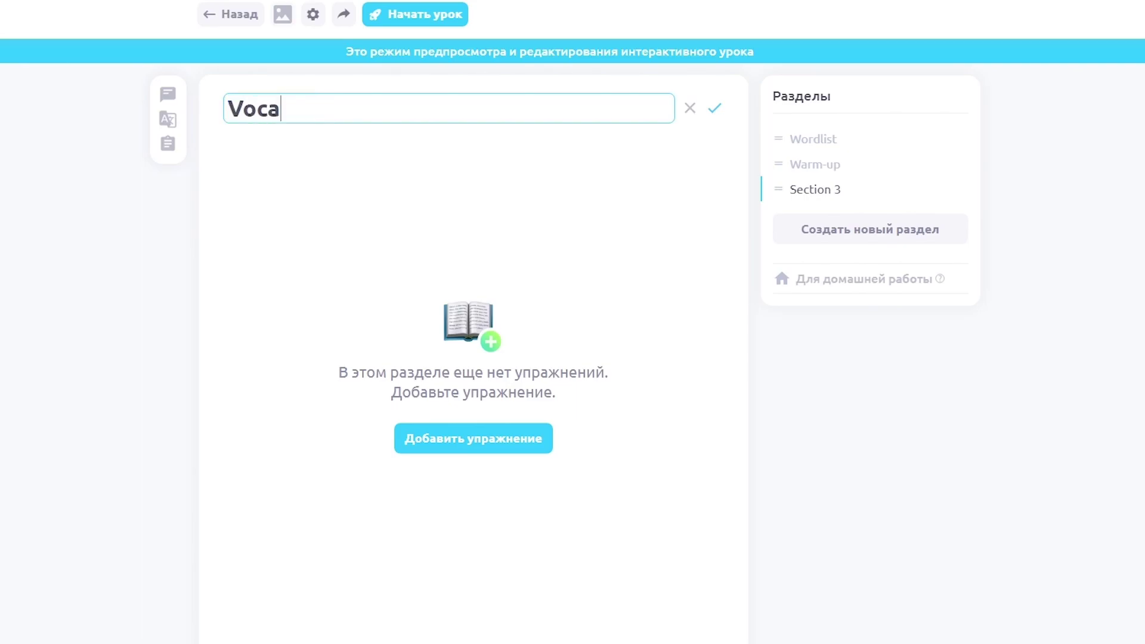
pyautogui.write('bulary')
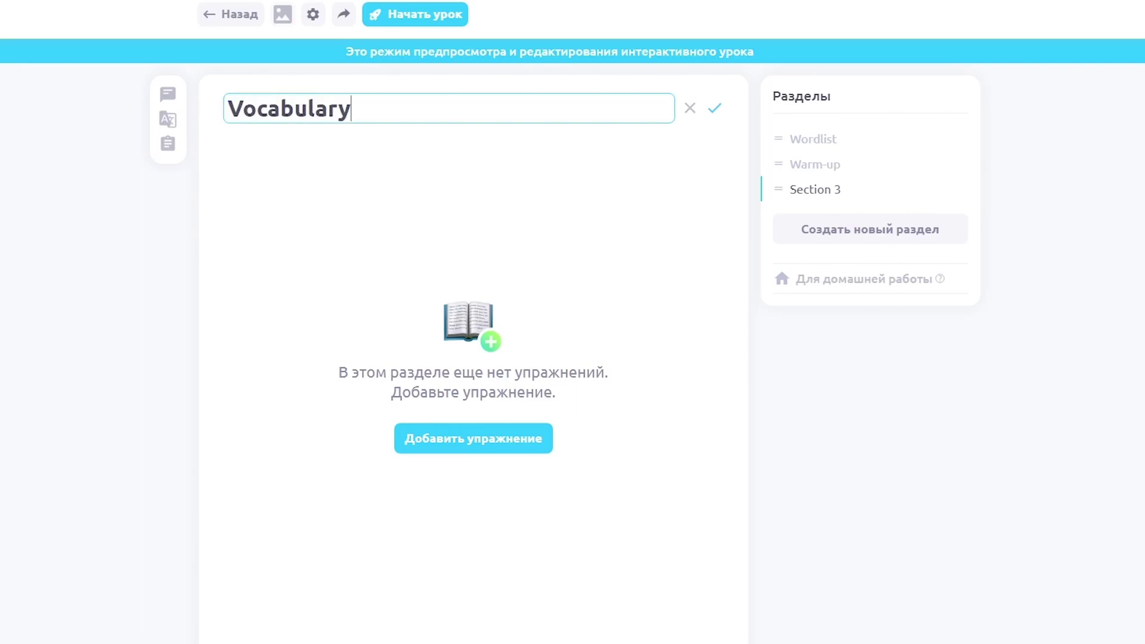
pyautogui.press('Return')
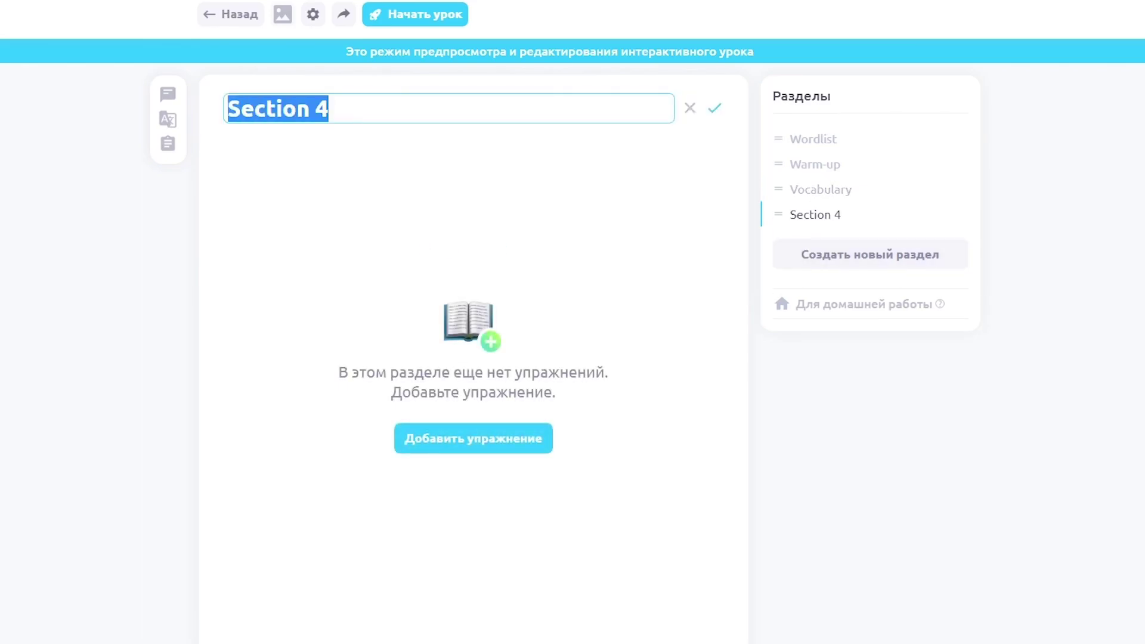
pyautogui.write('Listening')
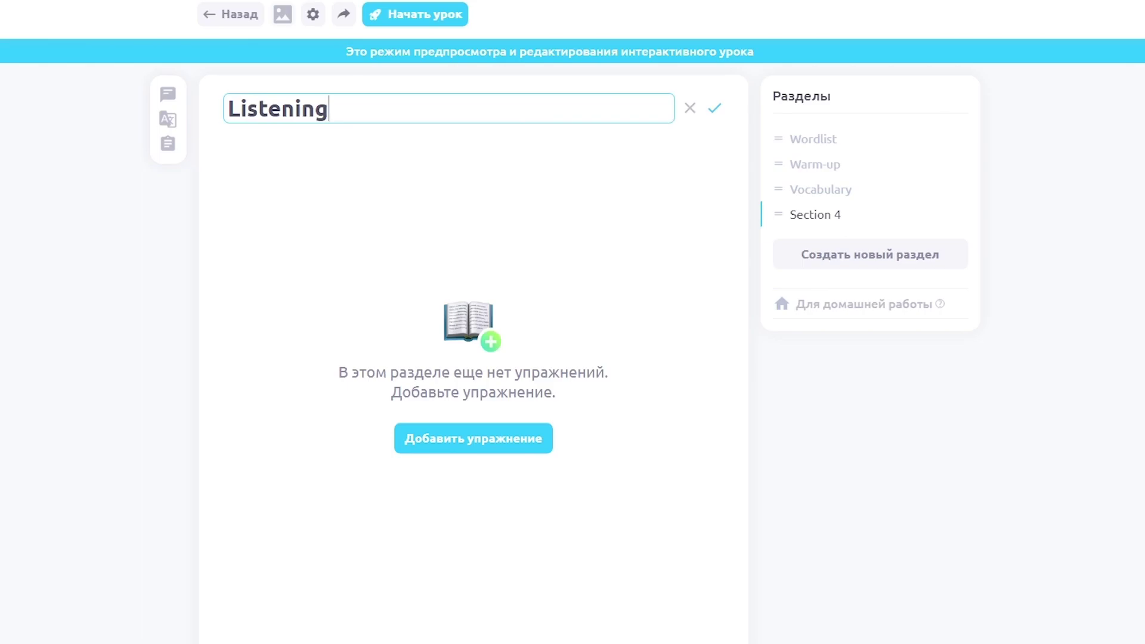
pyautogui.press('Return')
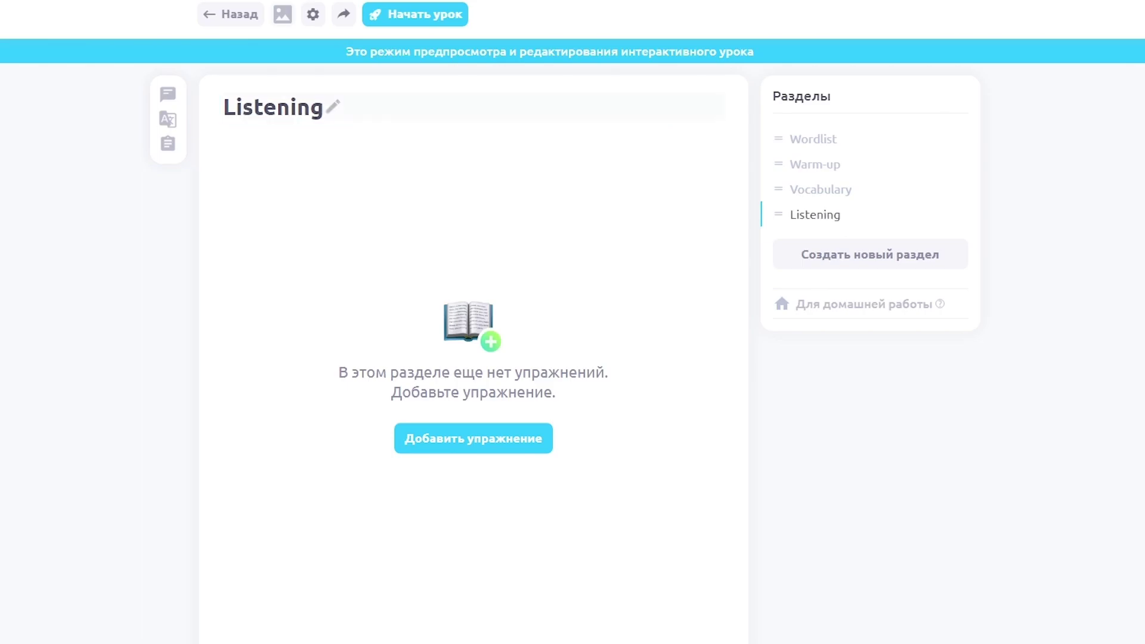
# Step: Add a fifth section to the lesson and name it "Speaking"
pyautogui.click(334, 108)
pyautogui.moveTo(331, 109); pyautogui.dragTo(241, 110)
pyautogui.write('peaking')
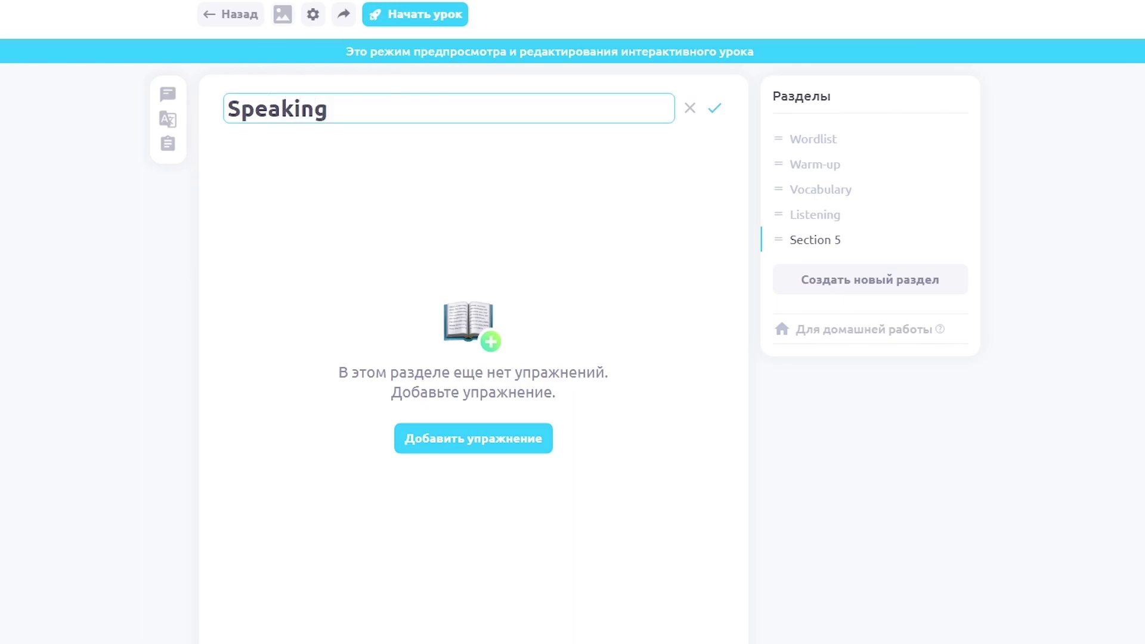
pyautogui.press('Return')
# Step: Add a blue Заметка note to the Wordlist section containing the A1, Adults lesson outline with goals, vocabulary, listening, grammar and speaking
pyautogui.click(814, 138)
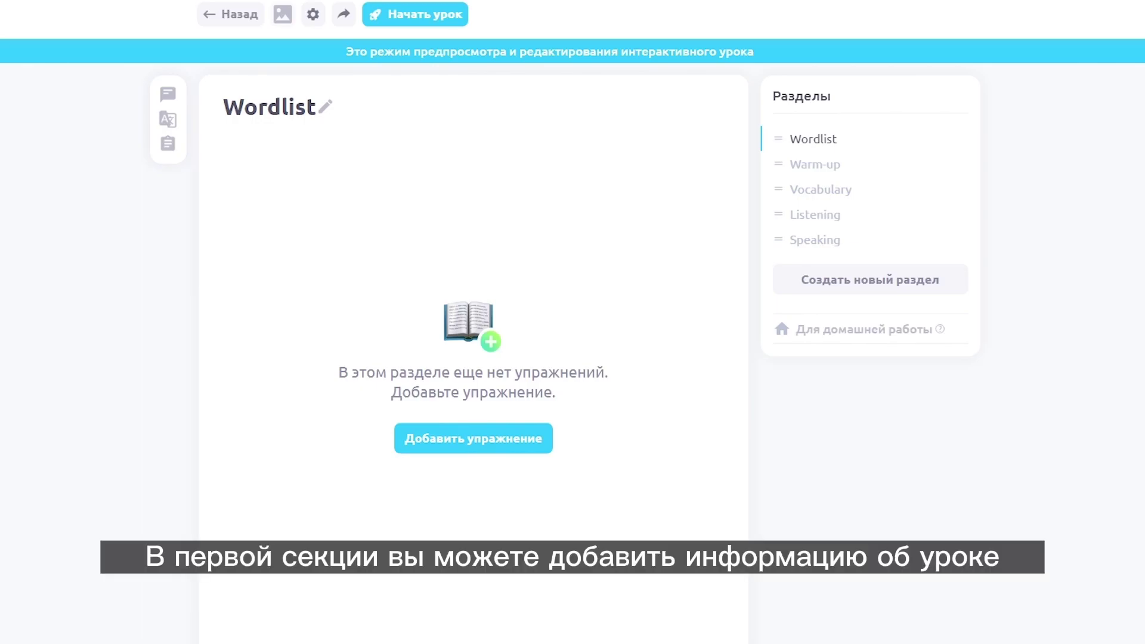
pyautogui.click(473, 439)
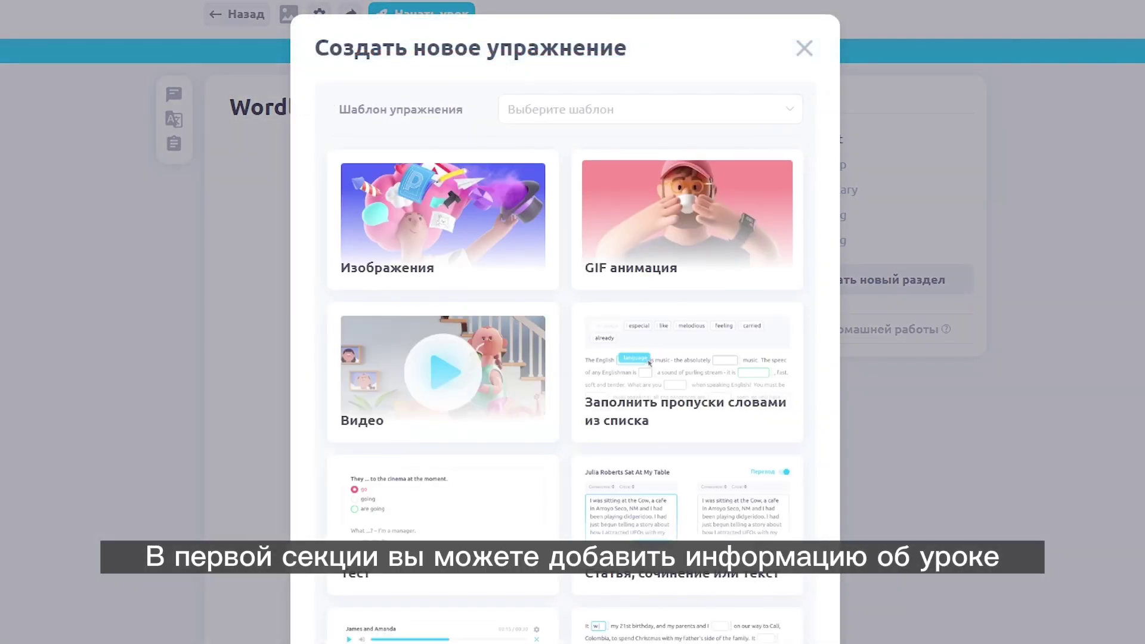
pyautogui.scroll(-8, 565, 322)
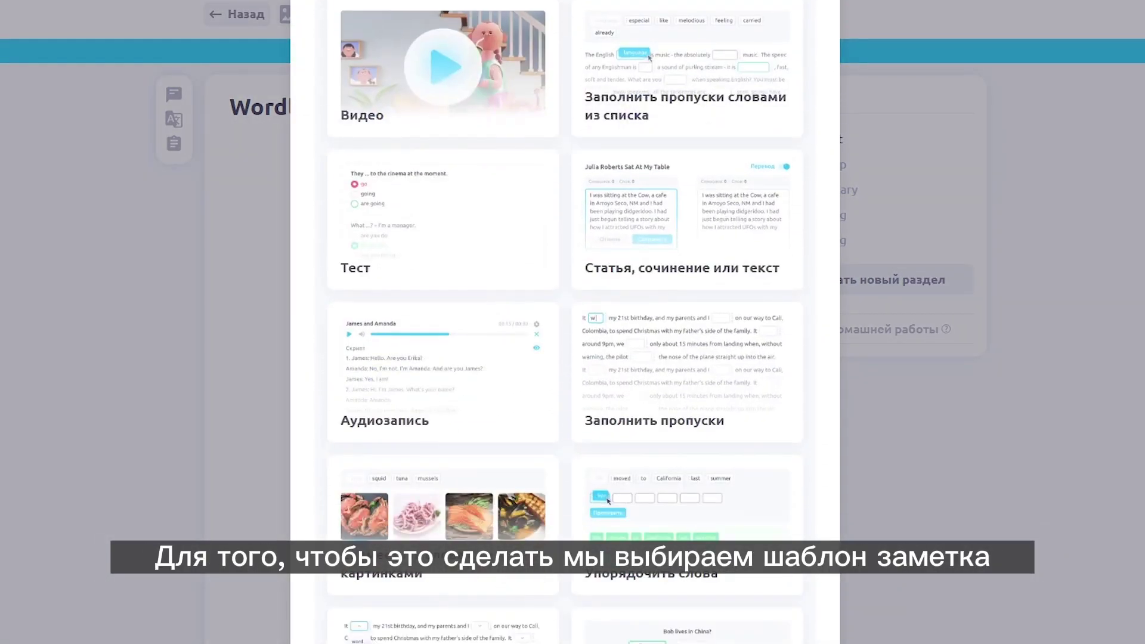
pyautogui.scroll(-7, 566, 322)
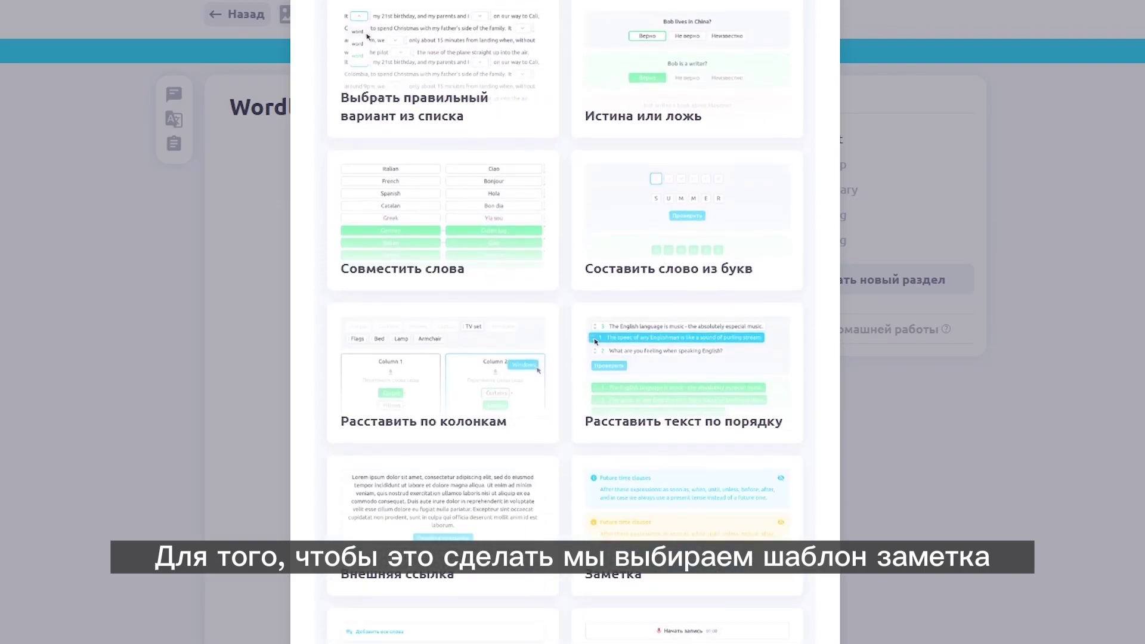
pyautogui.click(686, 525)
pyautogui.click(570, 467)
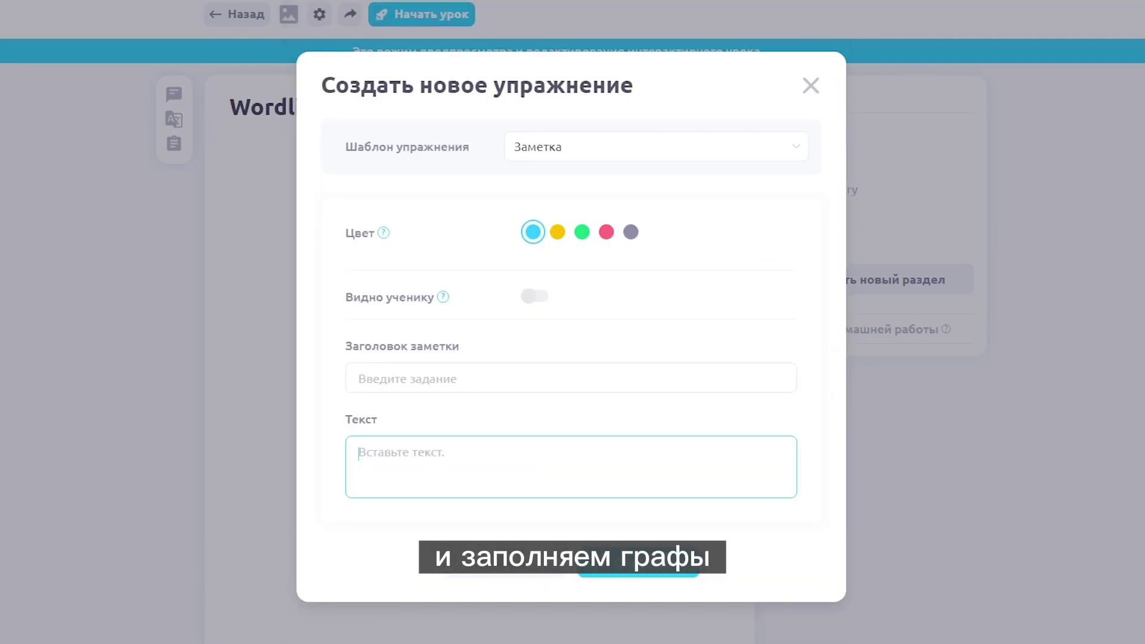
pyautogui.write('A1, Adults; Goals: talk about pets; Vocabulary: parrot, hamster, guinea pig, rabbit, turtle; Listening: guess my pet; Grammar: revise how to make questions in Present Simple; Speaking: talk about your pet; describe your pet')
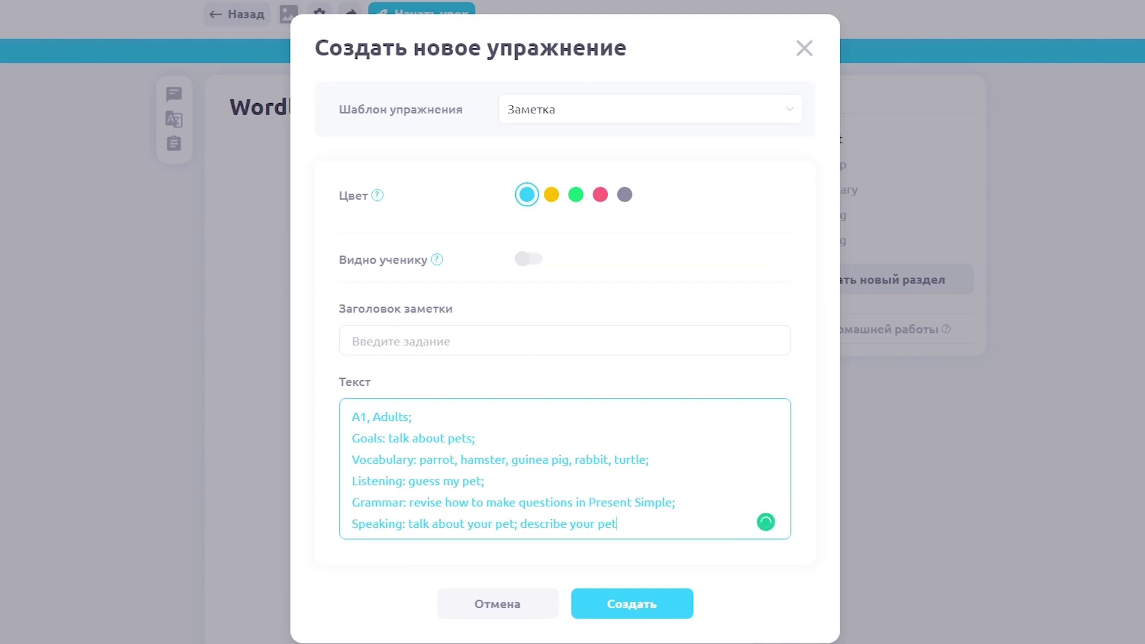
pyautogui.click(632, 604)
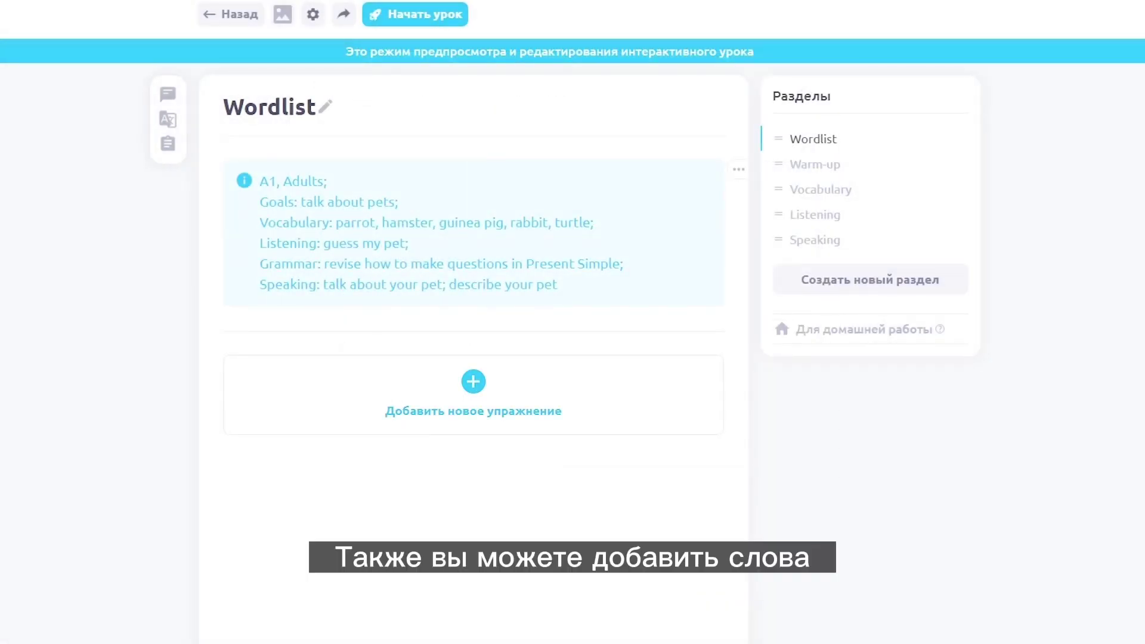
# Step: Start another Wordlist exercise from the "Статья, сочинение или текст" template and set its type to plain Текст
pyautogui.click(474, 395)
pyautogui.scroll(-5, 566, 381)
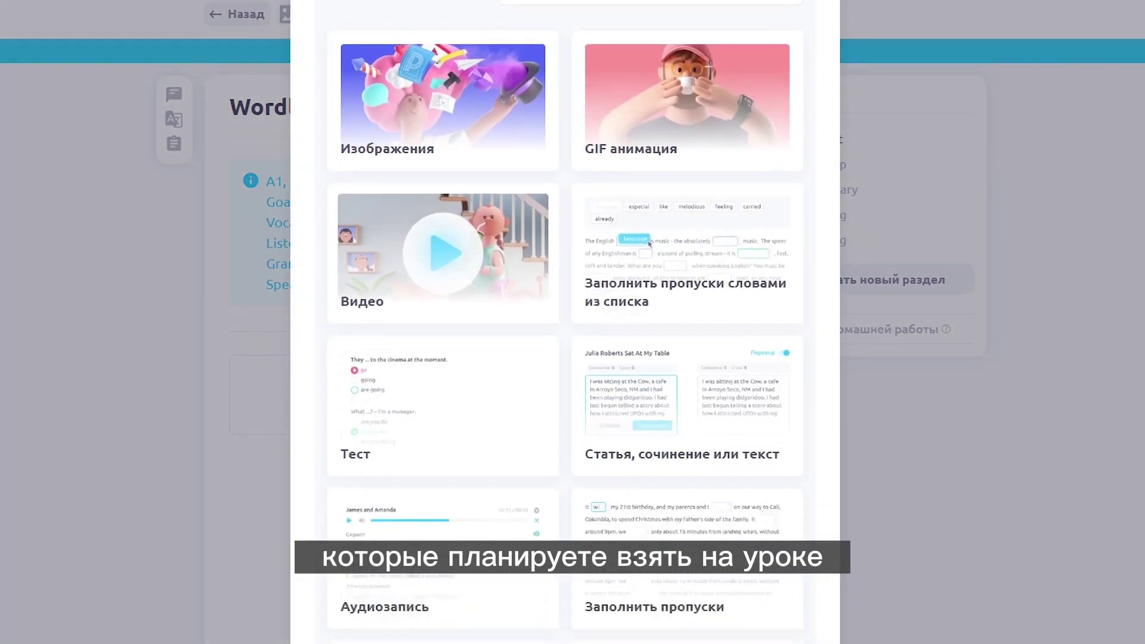
pyautogui.scroll(-5, 566, 322)
pyautogui.click(687, 65)
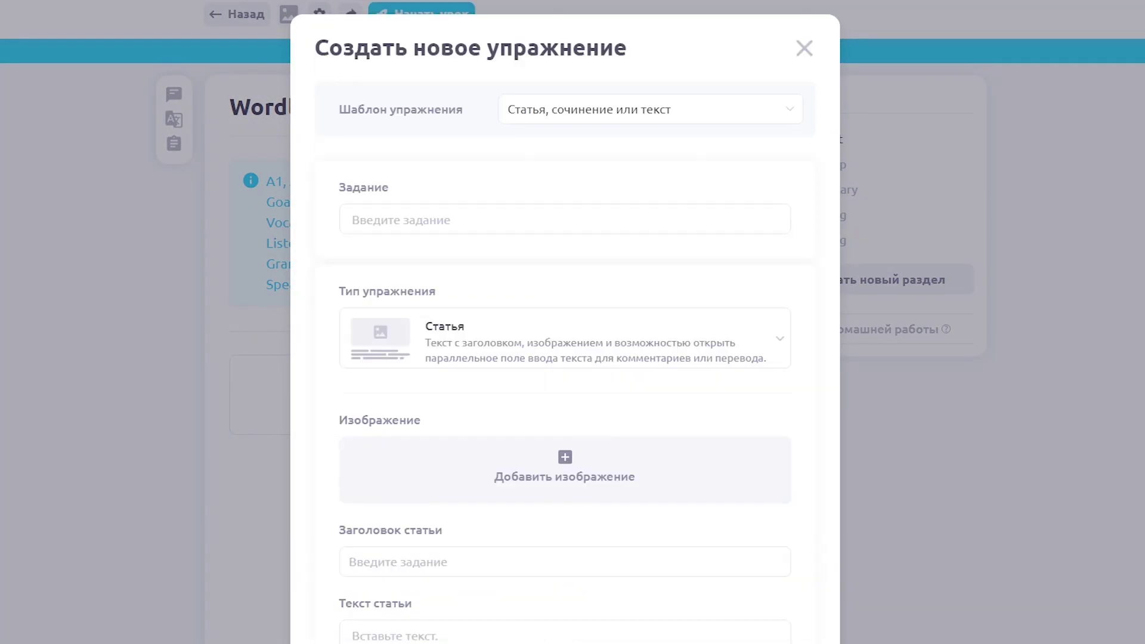
pyautogui.click(566, 339)
pyautogui.click(566, 476)
# Step: Create the exercise with the task "Study new words" and the list Parrot, Hamster, Guinea pig, Rabbit, Turtle, Snake, Fish, Ferret, Lizard, Rat, Mouse, Snail
pyautogui.click(565, 238)
pyautogui.write('Stu')
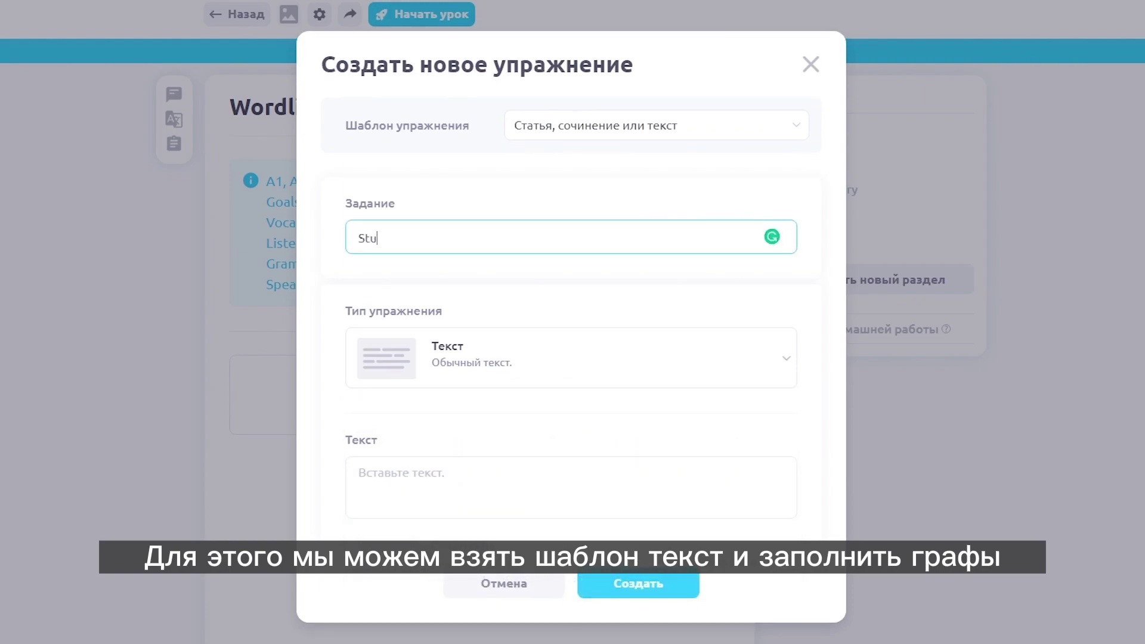
pyautogui.write('dy new')
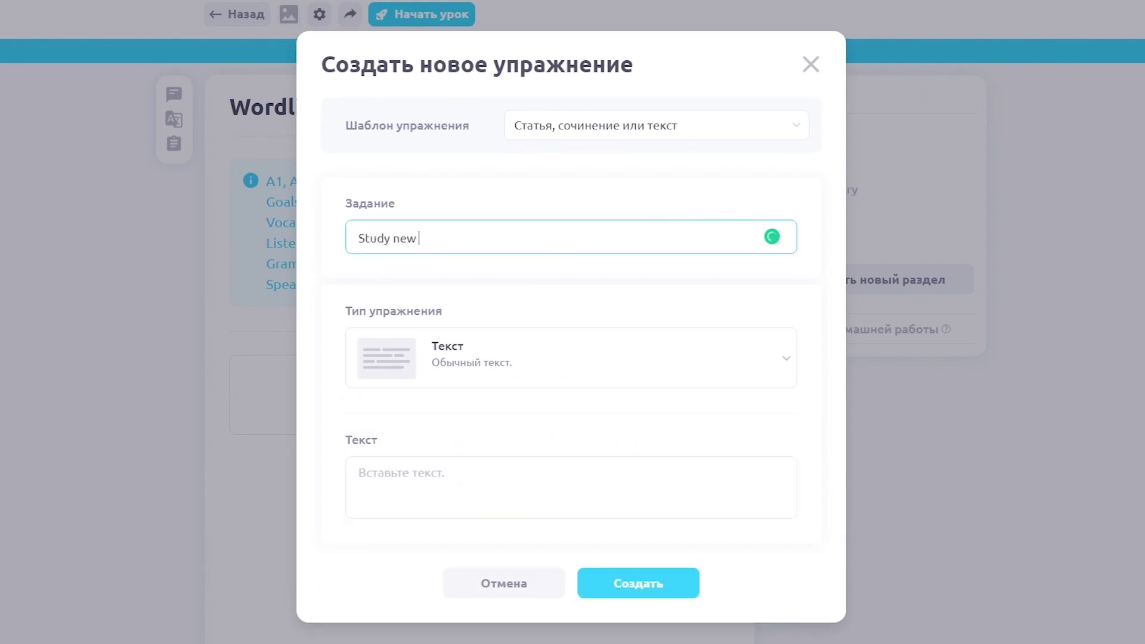
pyautogui.click(571, 488)
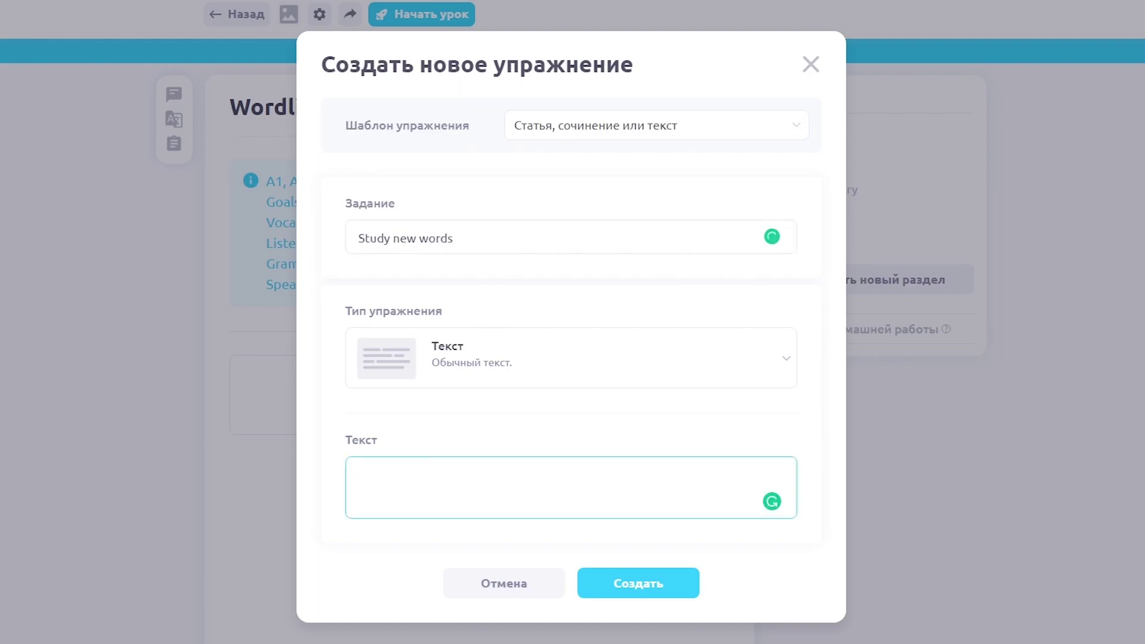
pyautogui.write('Parrot Hamster Guinea pig Rabbit Turtle Snake Fish Ferret Lizard Rat Mouse Snail')
pyautogui.scroll(-3, 570, 487)
pyautogui.click(631, 599)
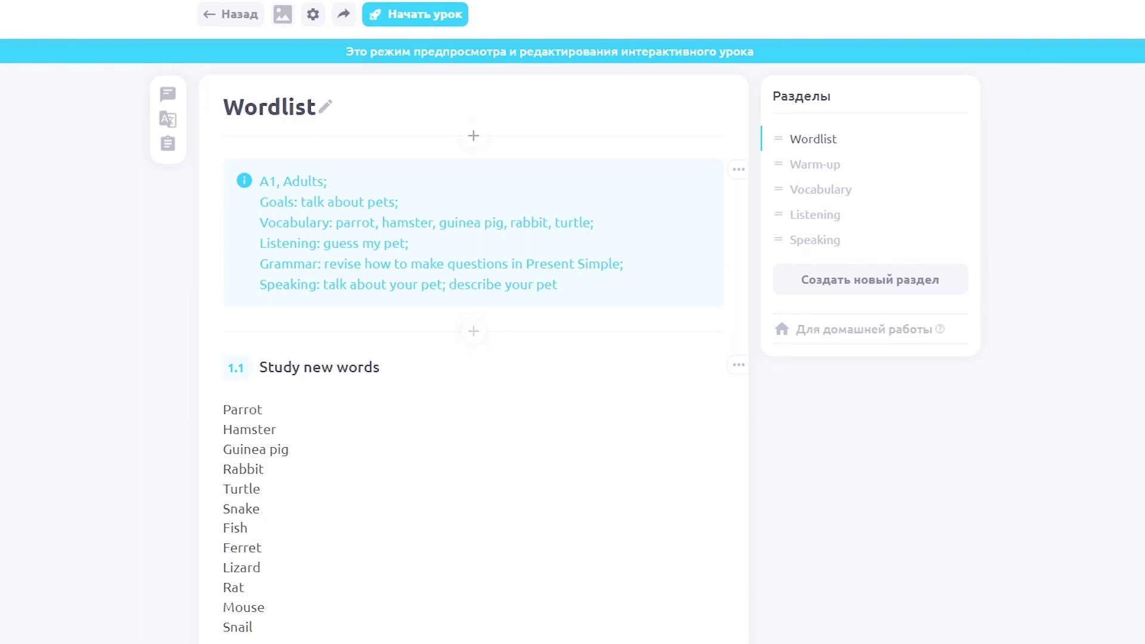
# Step: Add an Изображения exercise with a pets picture to Warm-up, with the task "Look at the picture. What pets can you name in English?"
pyautogui.click(816, 165)
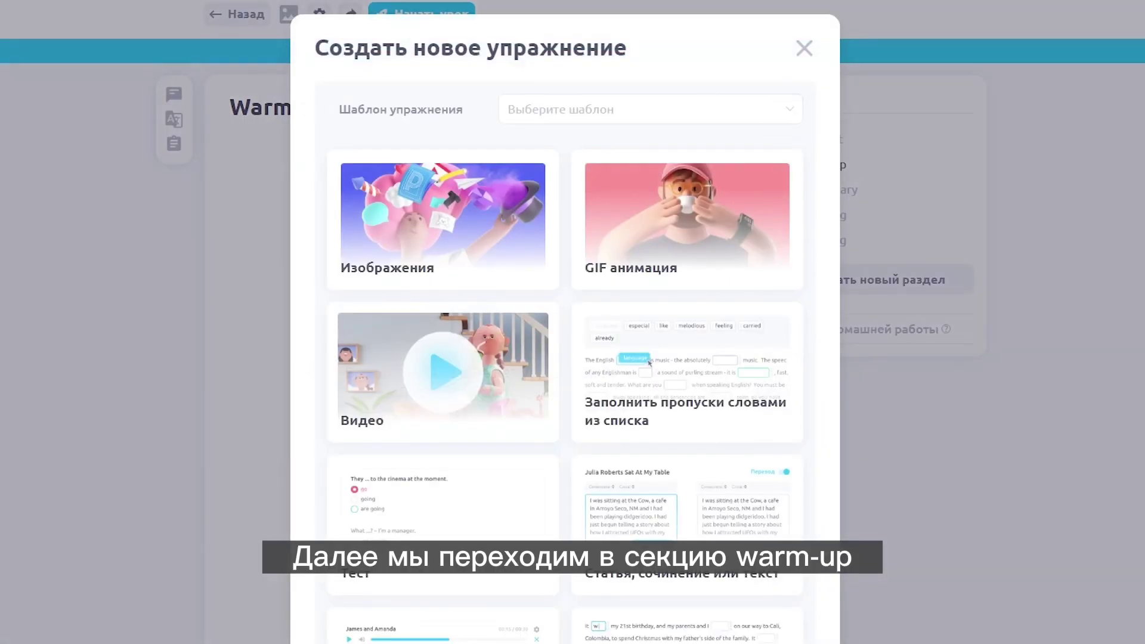
pyautogui.click(442, 215)
pyautogui.click(772, 230)
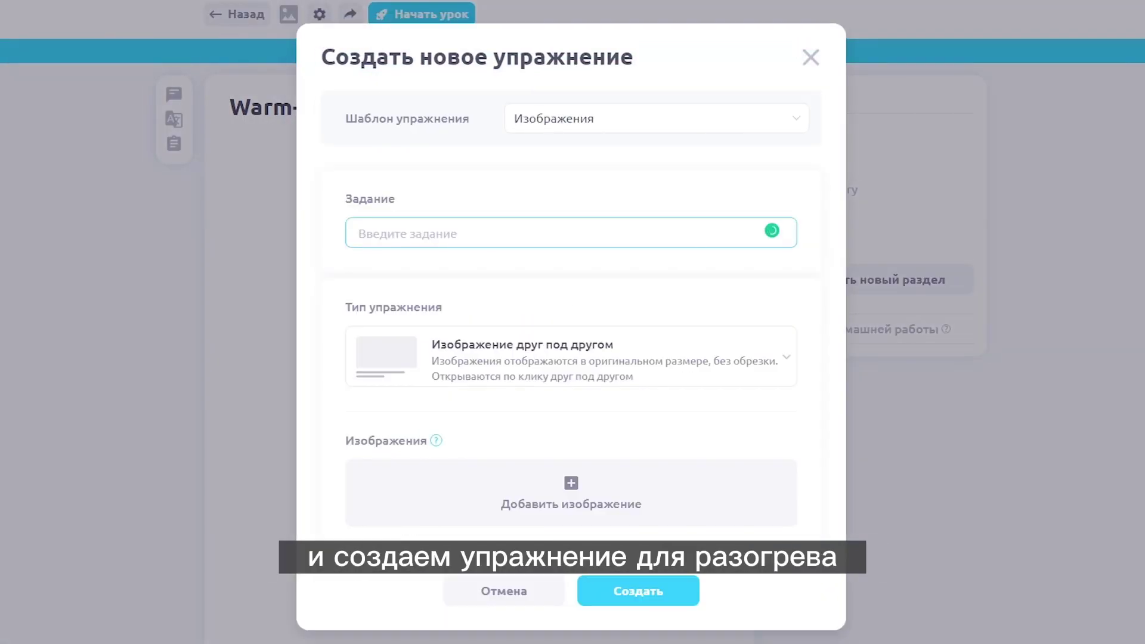
pyautogui.write('Look at the picture. What pets can you name in English?')
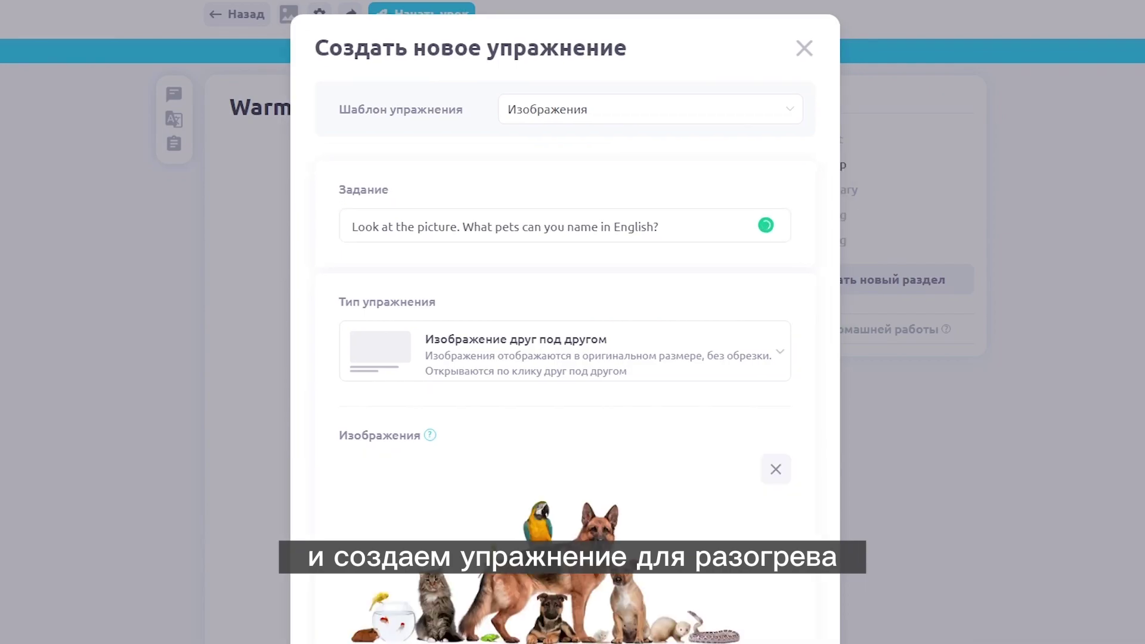
pyautogui.scroll(-4, 565, 334)
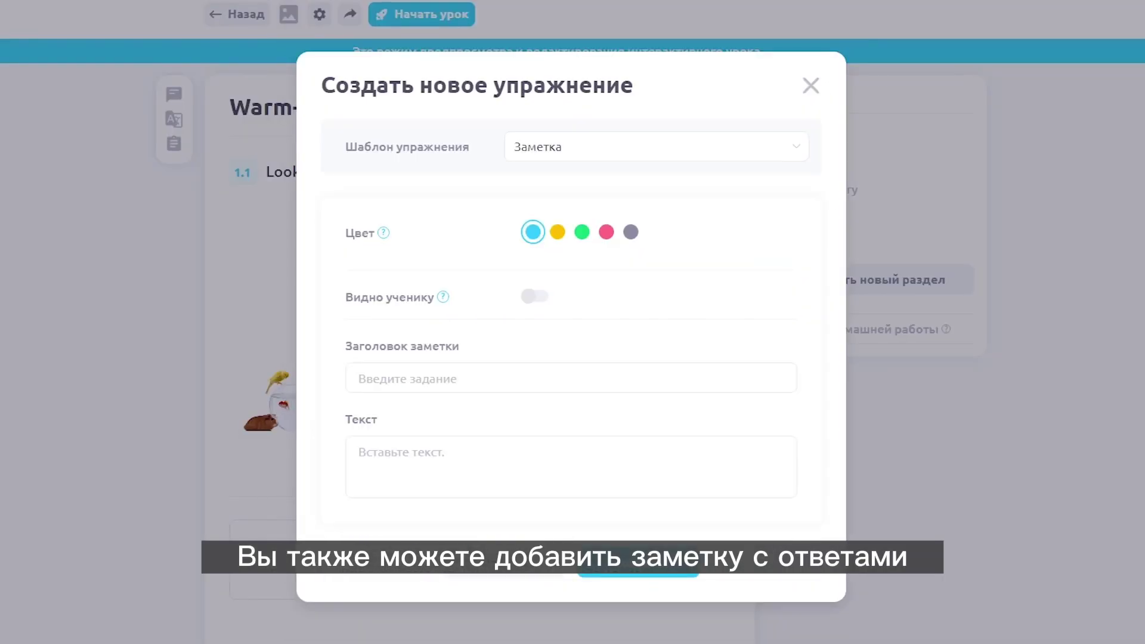
# Step: Add a note with the answers "guinea pig, fish, parrot, cat, dog, frog, mouse, ferret, snake" below the picture exercise
pyautogui.click(571, 466)
pyautogui.write('guinea pig, fish, parrot, cat, dog, frog, mouse, ferret, snake')
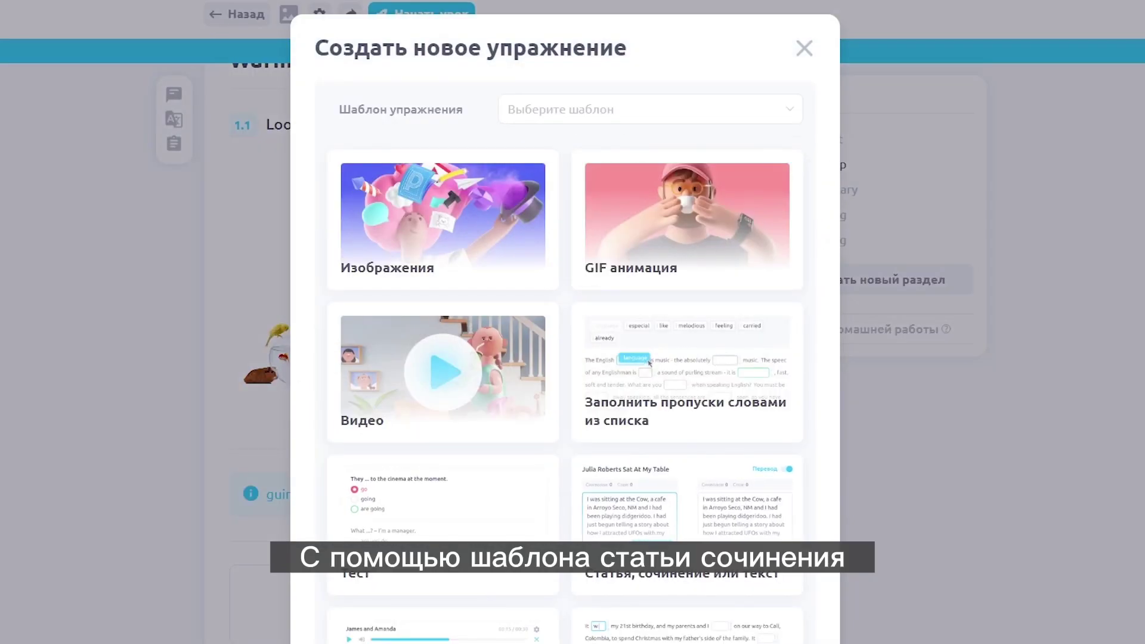
# Step: Add a plain Текст exercise to Warm-up with the task "Answer the questions:" and three questions about owning a pet, the best pet and unusual pets
pyautogui.click(679, 490)
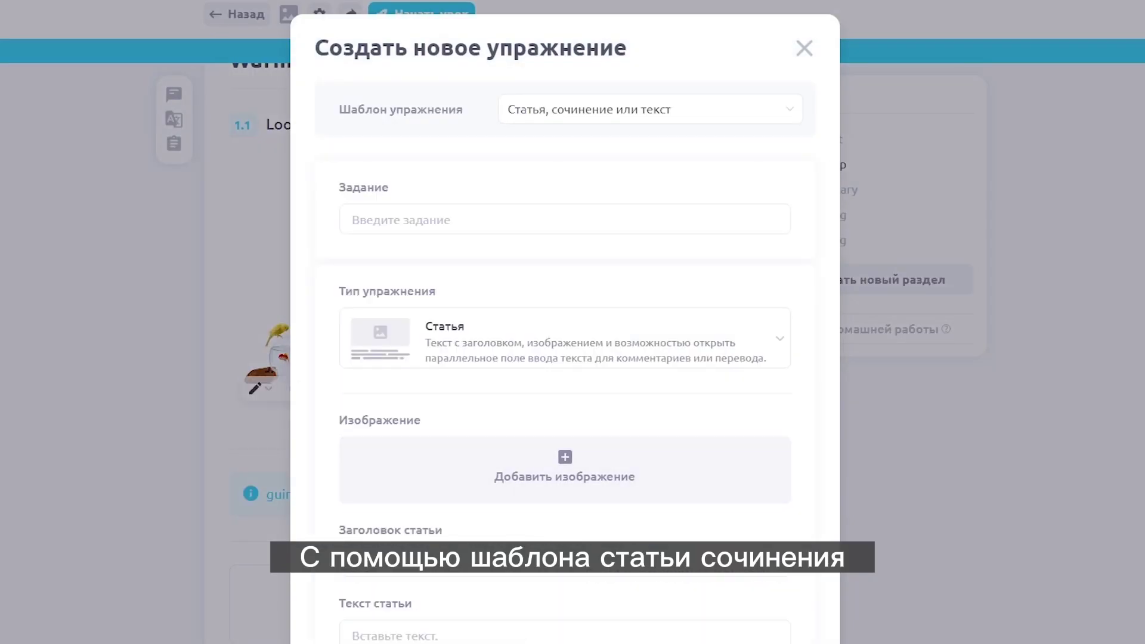
pyautogui.click(573, 338)
pyautogui.click(565, 475)
pyautogui.click(570, 238)
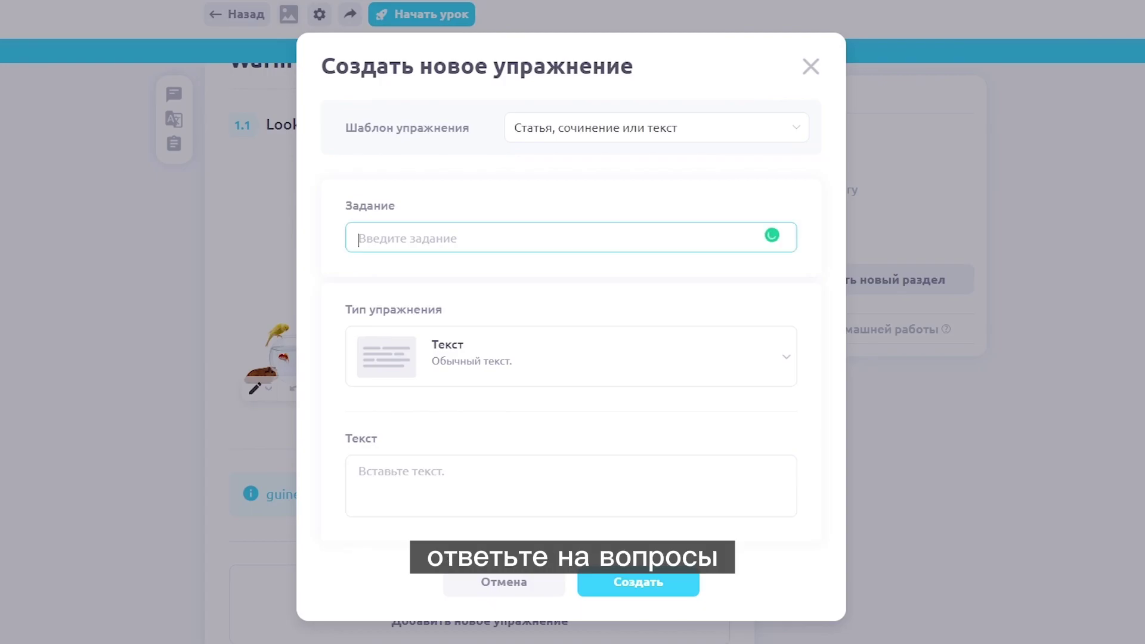
pyautogui.write('Answer the questions:')
pyautogui.click(571, 487)
pyautogui.write("1. Do you have a pet? What is it? What is its name? 2. If you don't have a pet, what animal do you think is the best pet? 3. Do you know anyone with an unusual pet?")
pyautogui.click(638, 590)
pyautogui.scroll(-2, 474, 315)
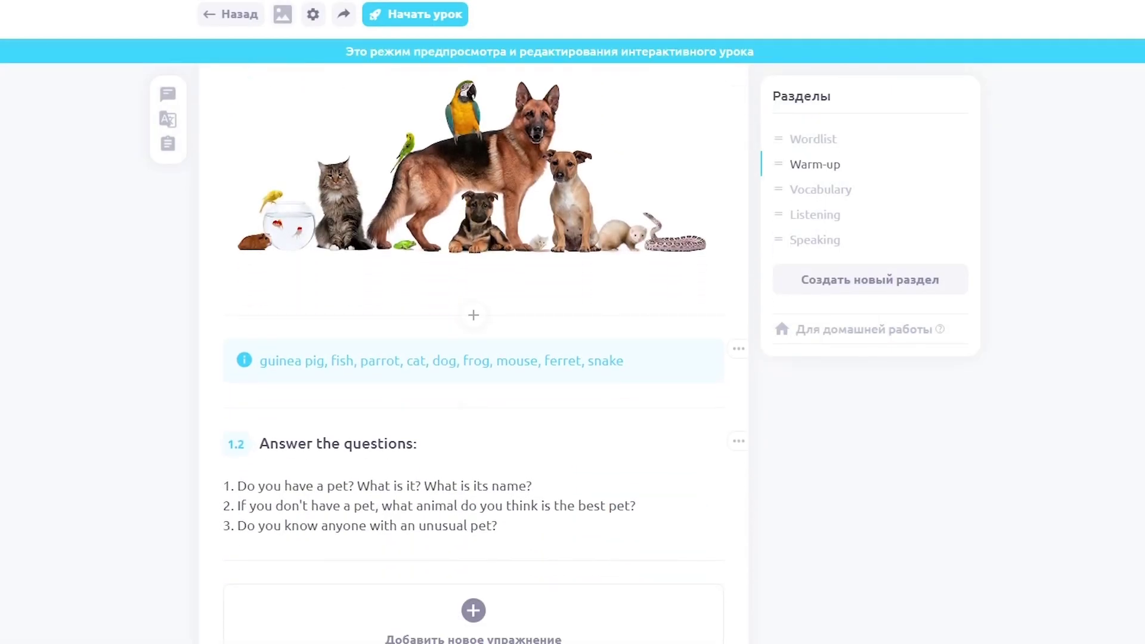
# Step: Add a note at the end of Warm-up reading "Let's have a look at some vocabulary on pets. Switch to the next section."
pyautogui.click(473, 315)
pyautogui.scroll(-10, 572, 358)
pyautogui.click(686, 525)
pyautogui.click(570, 467)
pyautogui.write("Let's have a look at some vocabulary on pets. Switch to the next section.")
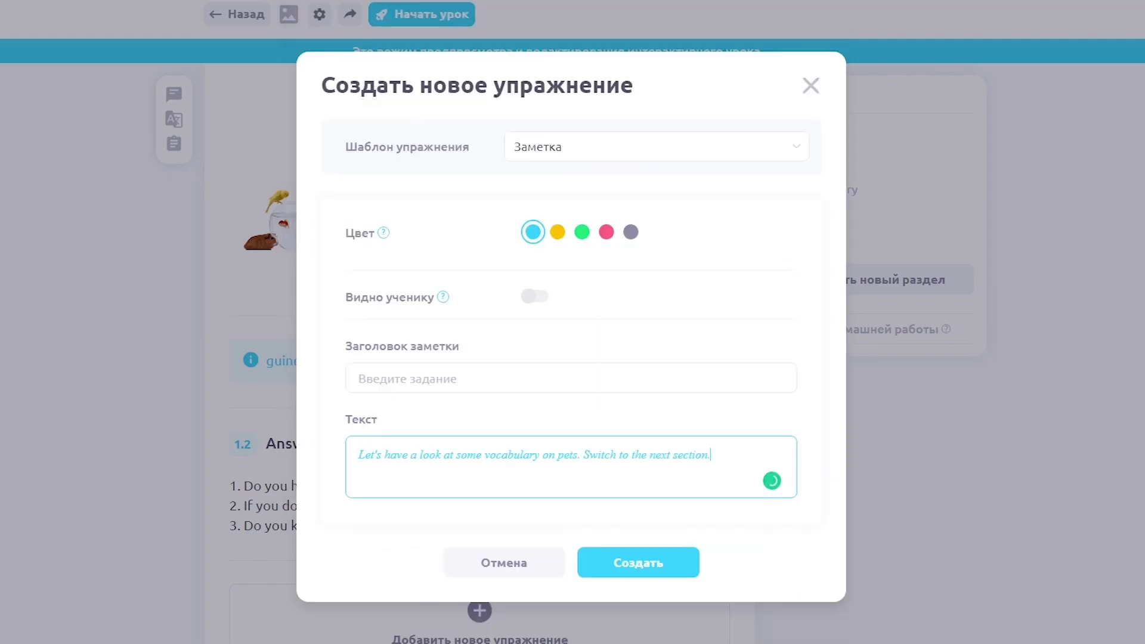
pyautogui.click(639, 562)
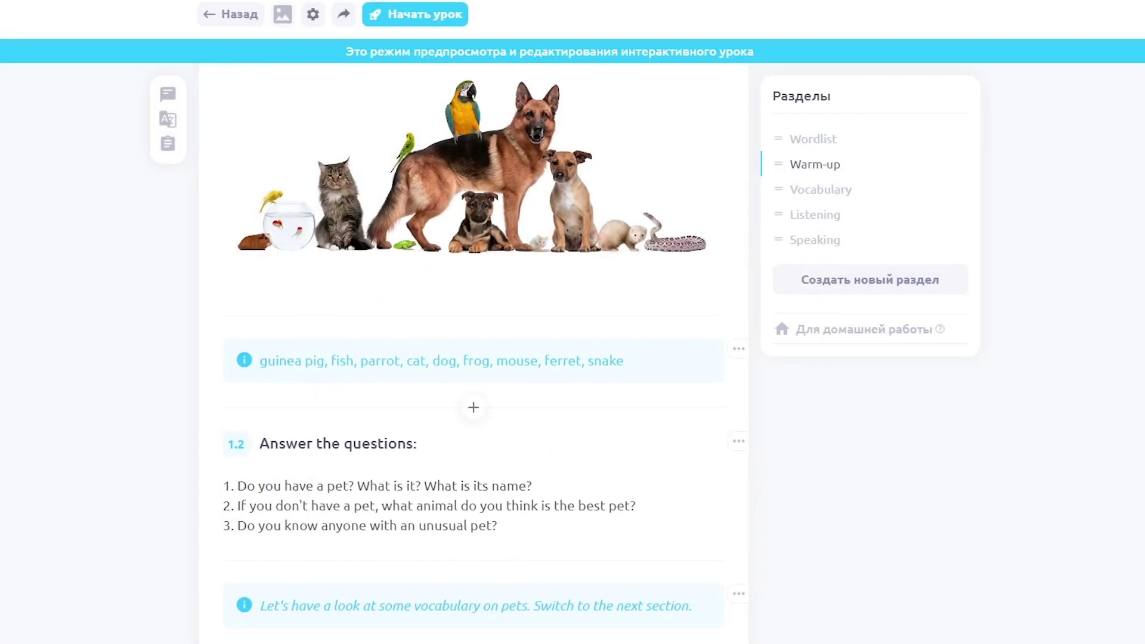
# Step: Start a "Совместить слова с картинками" exercise in the Vocabulary section and add the cropped hamster picture
pyautogui.click(820, 189)
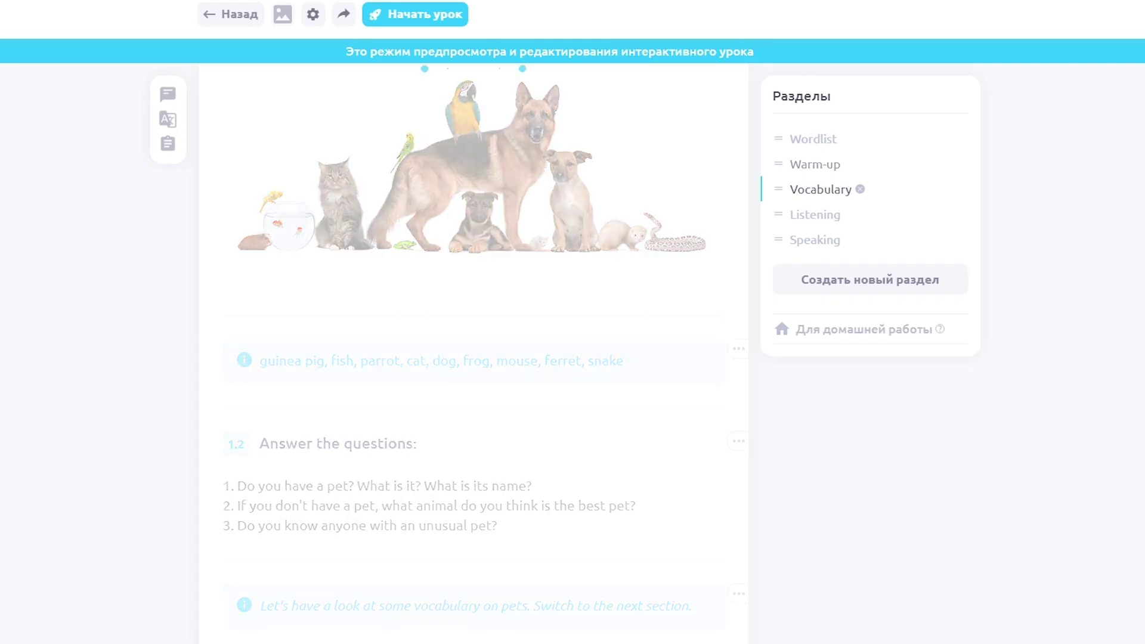
pyautogui.click(473, 438)
pyautogui.scroll(-8, 565, 322)
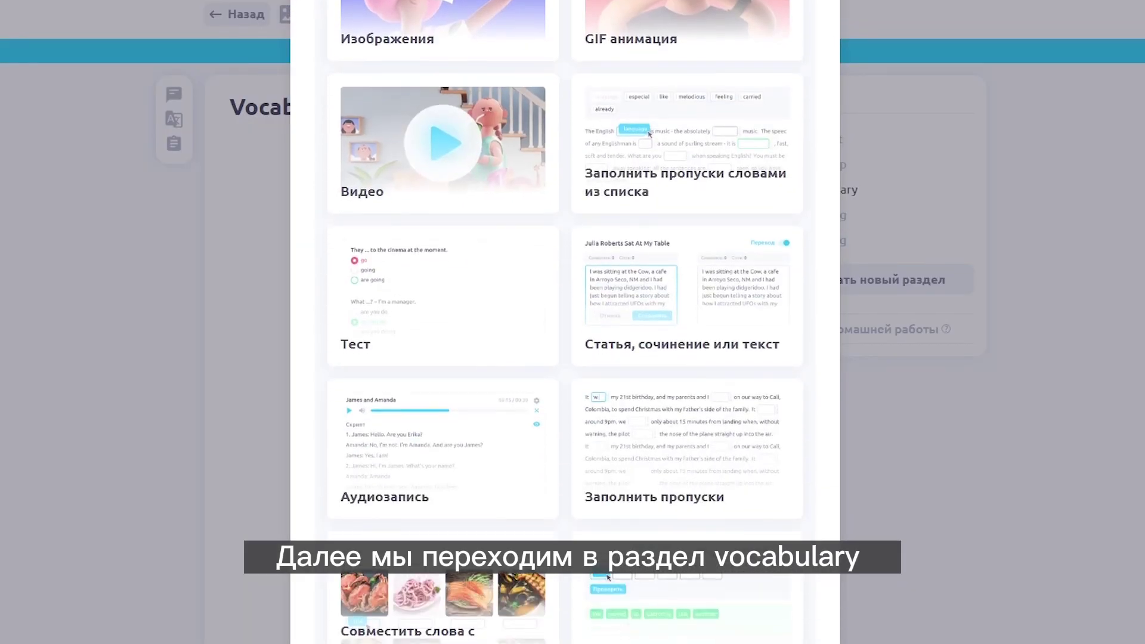
pyautogui.click(442, 372)
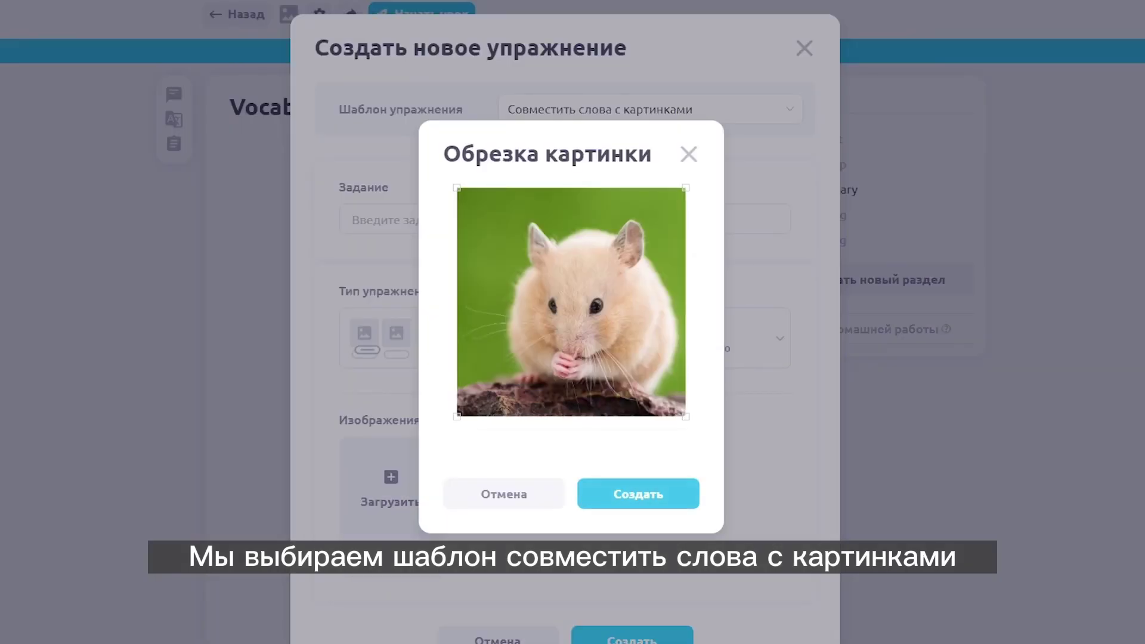
pyautogui.click(639, 494)
# Step: Label the pictures with hamster, guinea pig, rabbit, turtle, snake, fish, ferret, lizard, rat, mouse, snail and parrot, each with the article "a"
pyautogui.write('h')
pyautogui.write('amst')
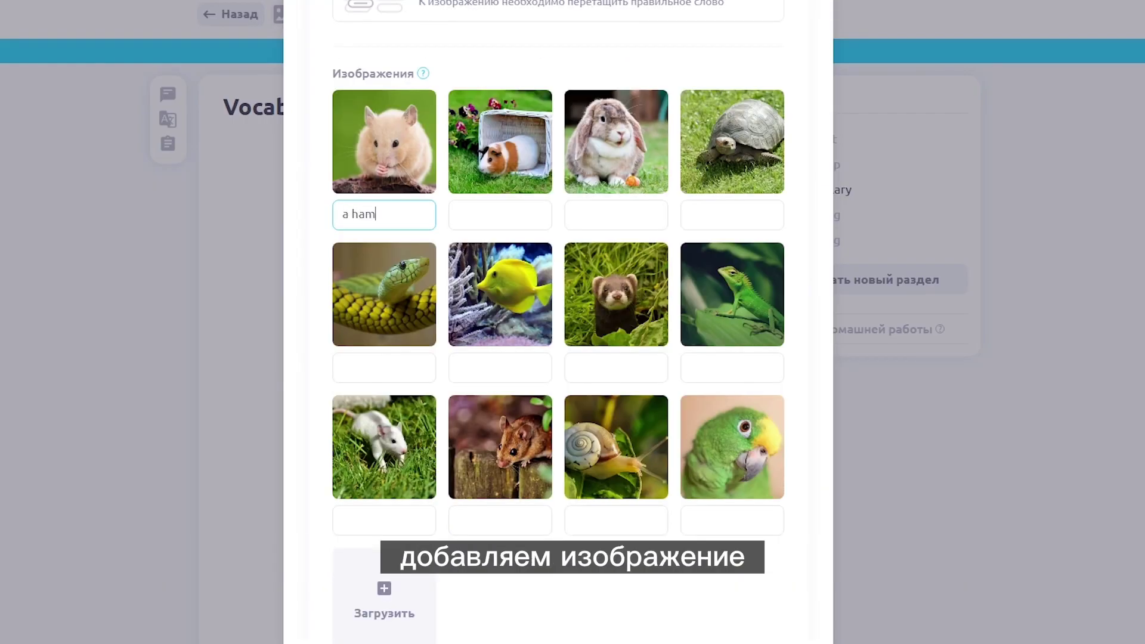
pyautogui.write('er')
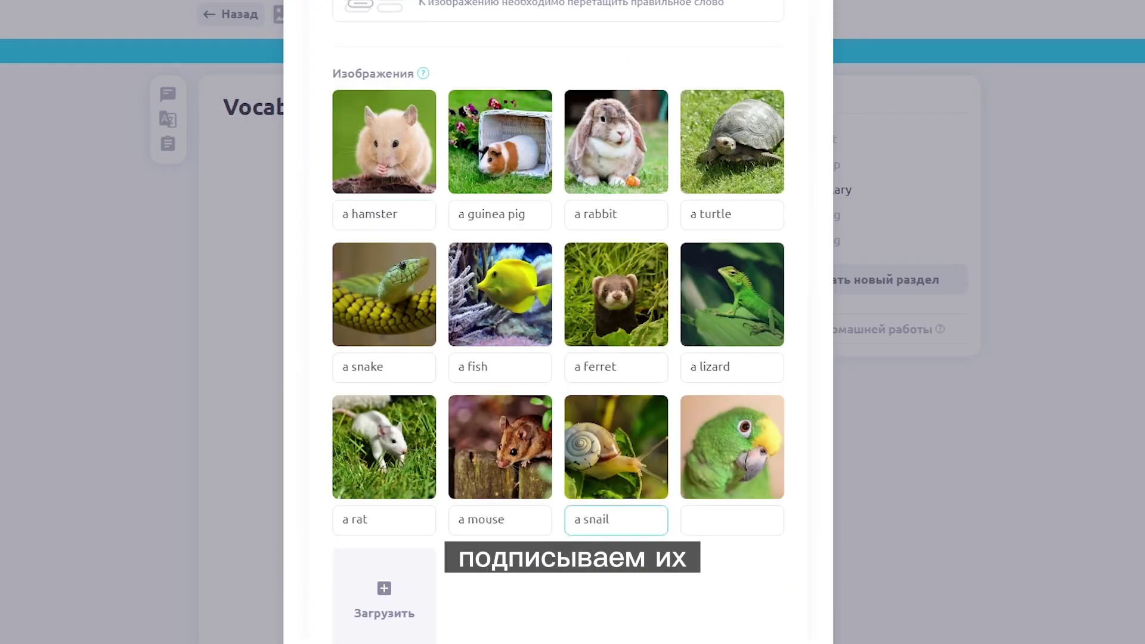
pyautogui.click(733, 520)
pyautogui.write('a parrot')
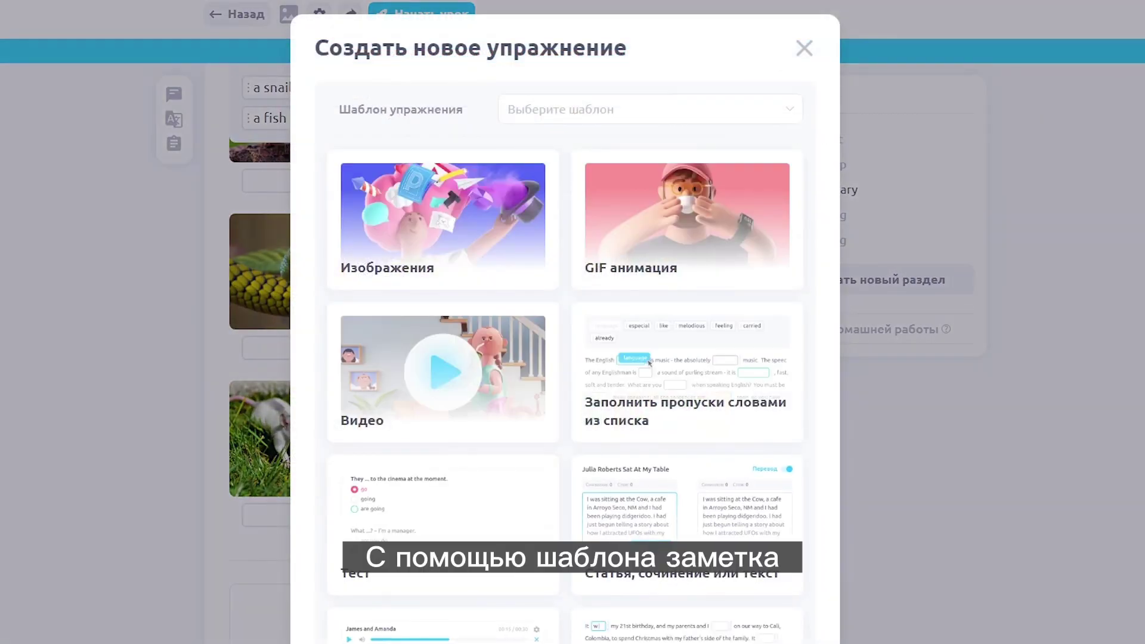
# Step: Add a teacher's note with the text "Use the explanations below to help your student guess the pets:" and a short description of each pet
pyautogui.scroll(-3, 565, 322)
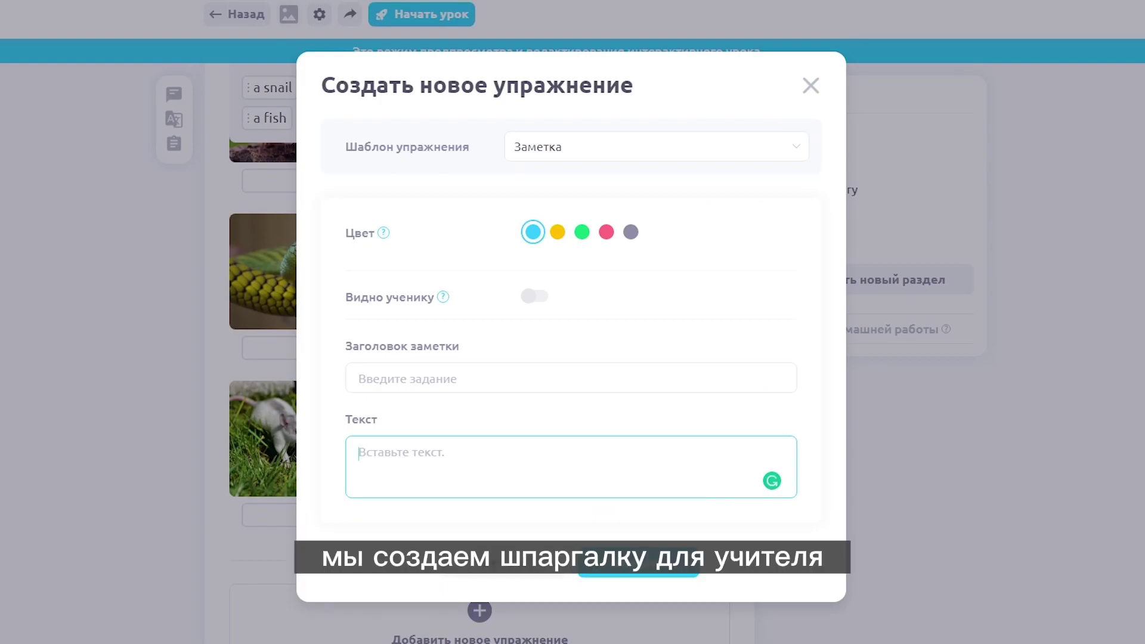
pyautogui.hotkey('ctrl', 'v')
# Step: Create a "Составить слово из букв" exercise, "Guess the animal. Put the letters in the correct order", with hinted words including "a parrot" ("It is a bird.")
pyautogui.scroll(-3, 565, 358)
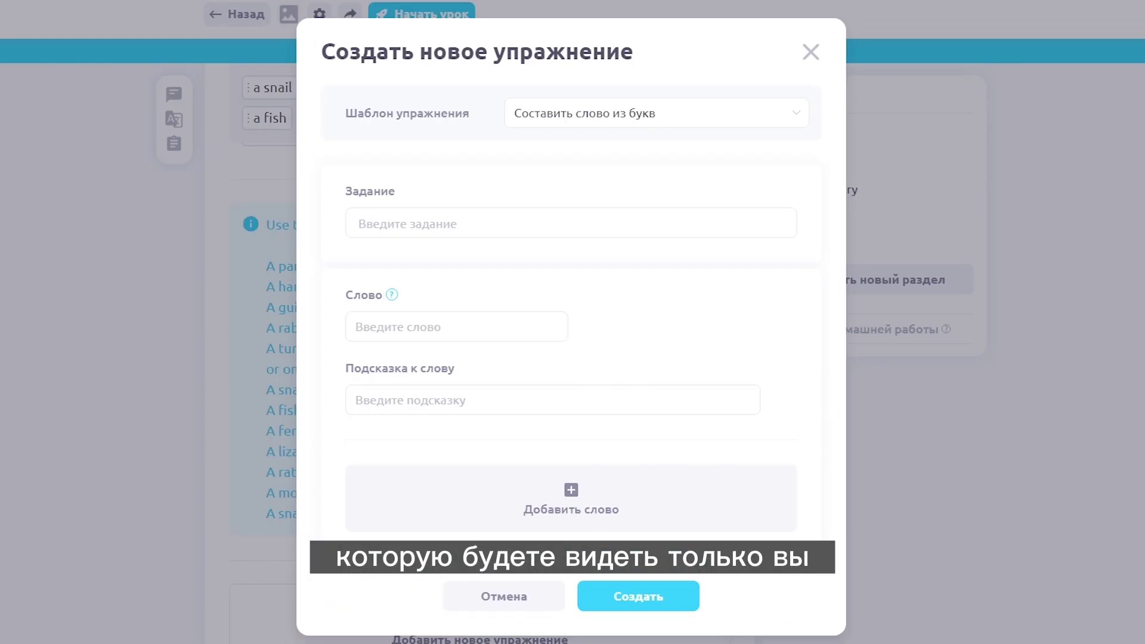
pyautogui.click(572, 223)
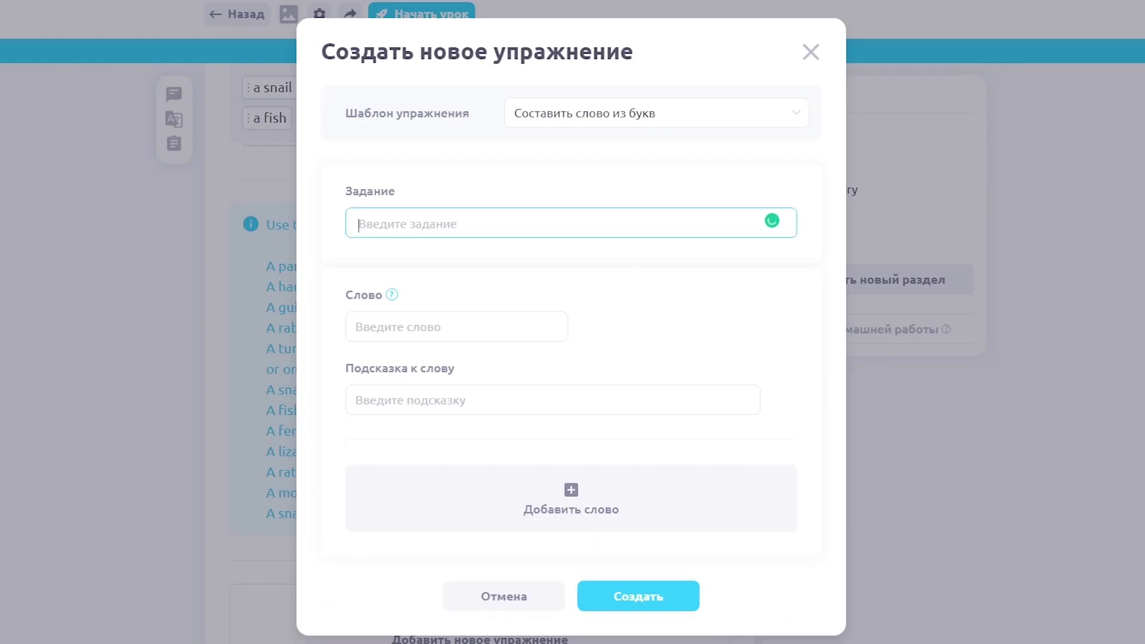
pyautogui.write('Guess the animal. Put the letters in the correct order')
pyautogui.click(456, 327)
pyautogui.write('a  parrot')
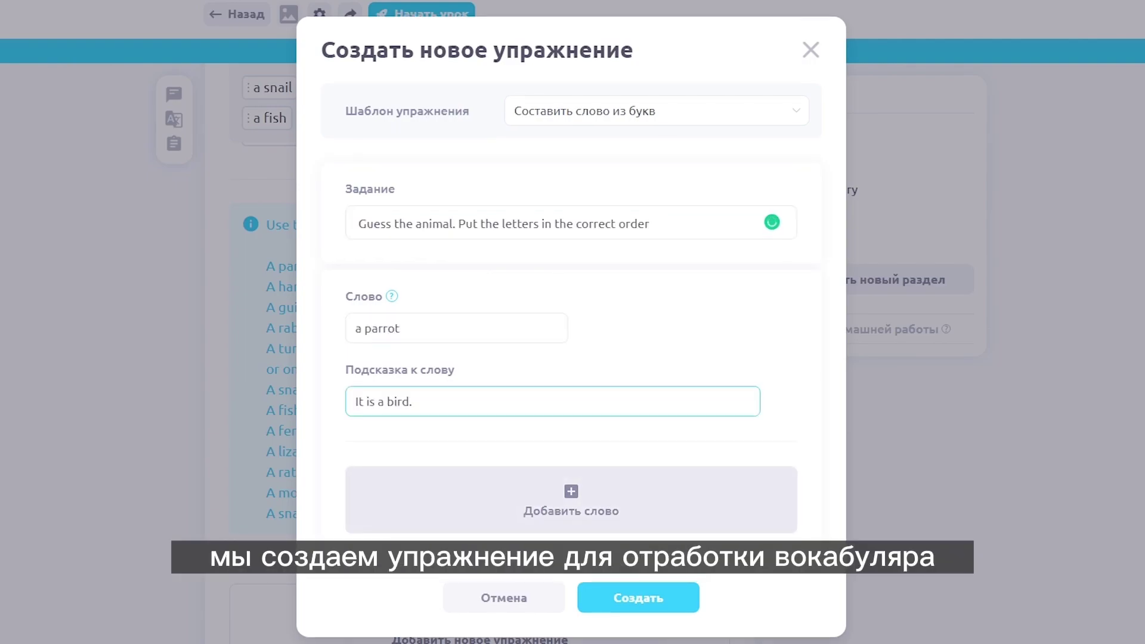
pyautogui.click(571, 500)
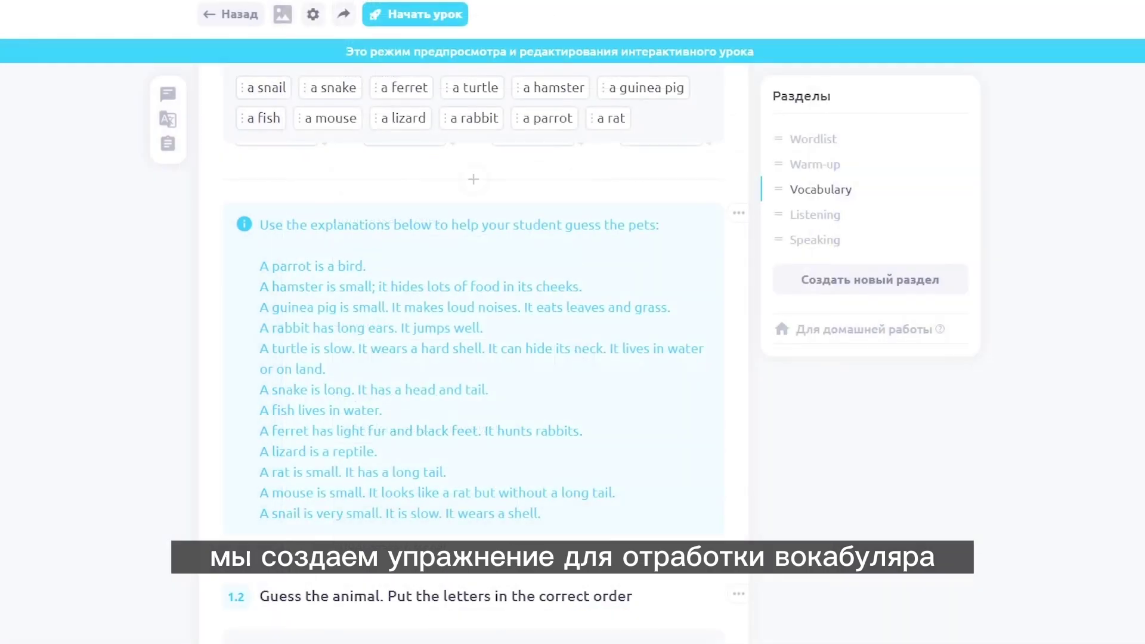
# Step: Start a "Расставить по колонкам" exercise below the letters exercise with the task "Put the pets in the correct column"
pyautogui.scroll(-8, 474, 357)
pyautogui.scroll(-3, 474, 358)
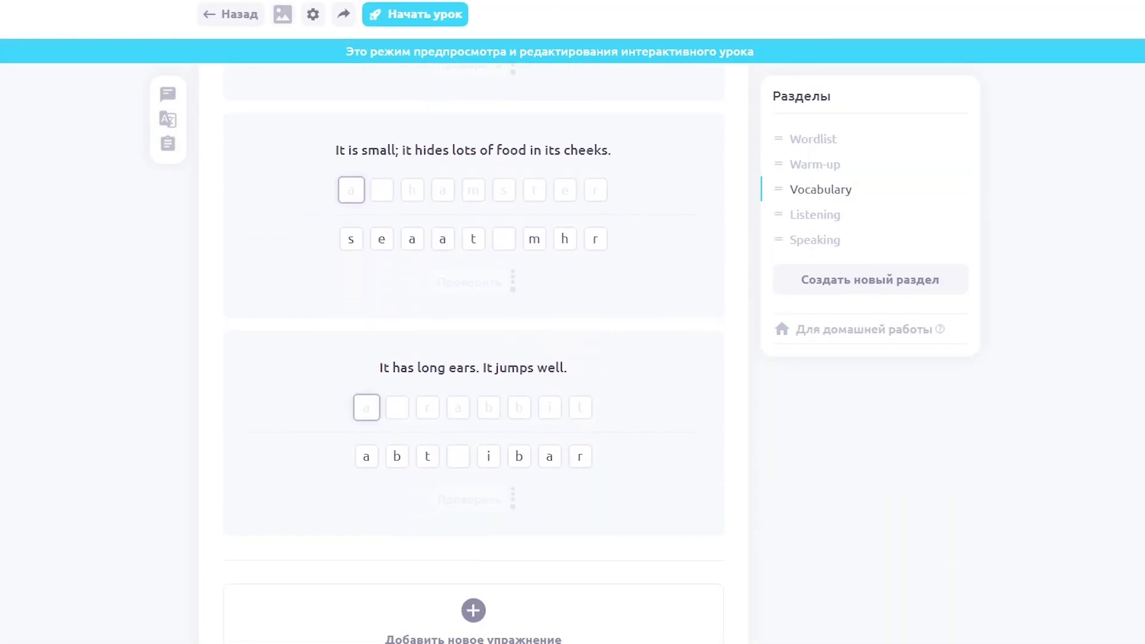
pyautogui.click(473, 610)
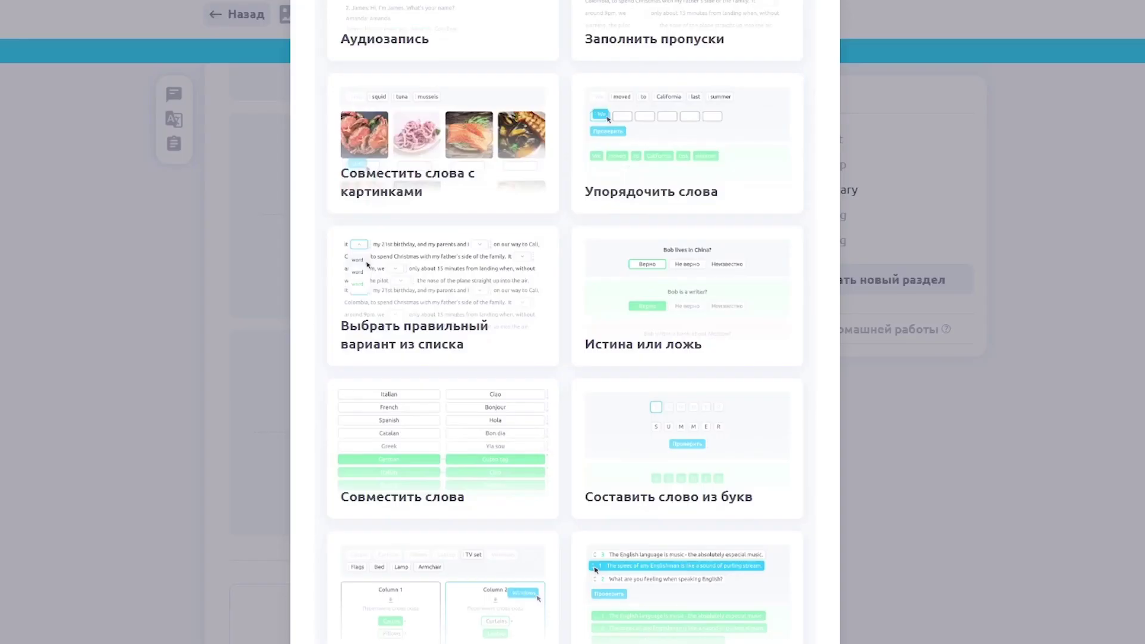
pyautogui.scroll(-3, 565, 322)
pyautogui.scroll(-1, 564, 357)
pyautogui.click(443, 381)
pyautogui.click(565, 219)
pyautogui.write('Put the pets in the correct column')
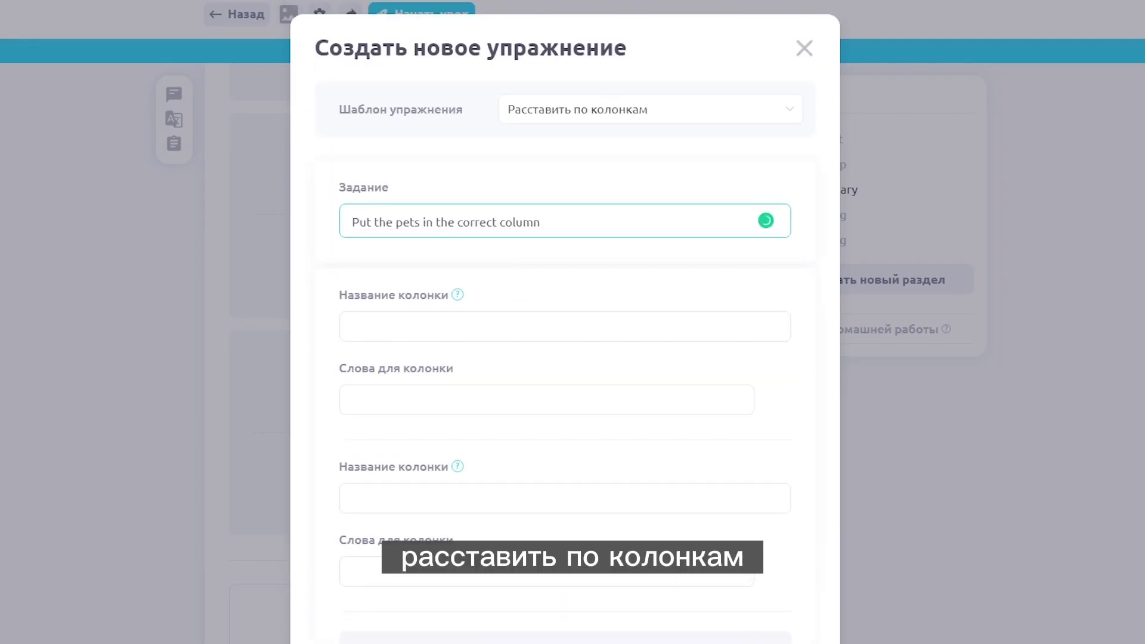
# Step: Create the columns "Pets that live in a tank" with lizard/turtle/fish/snake/snail and "Pets that live in a cage" with rat/mouse/ferret/parrot
pyautogui.click(565, 326)
pyautogui.write('Pets that live in a tank')
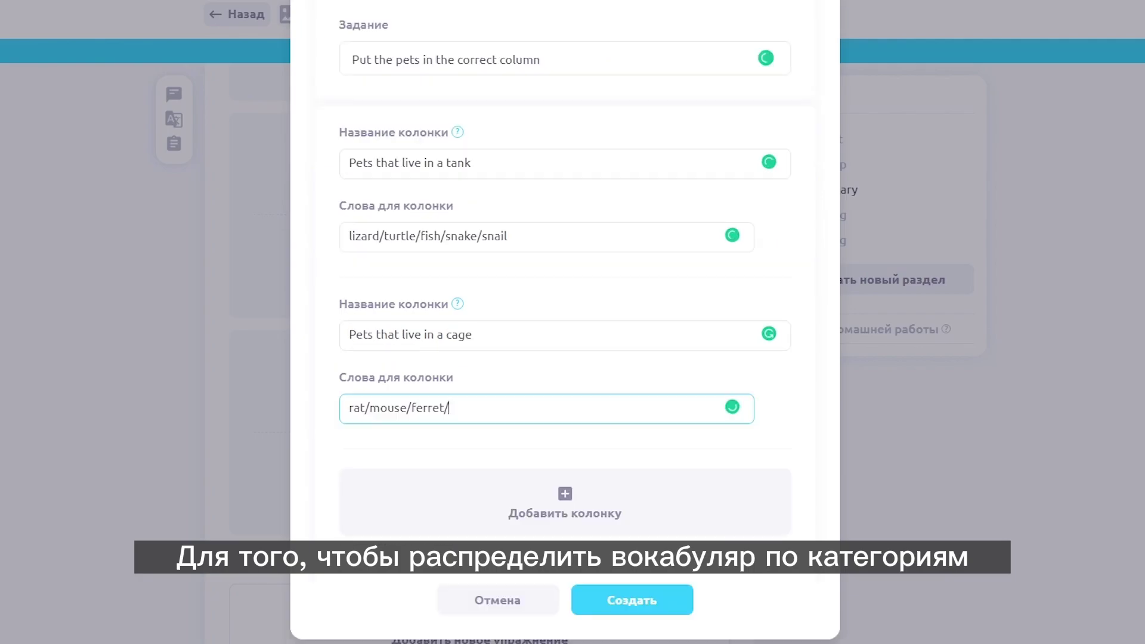
pyautogui.write('o')
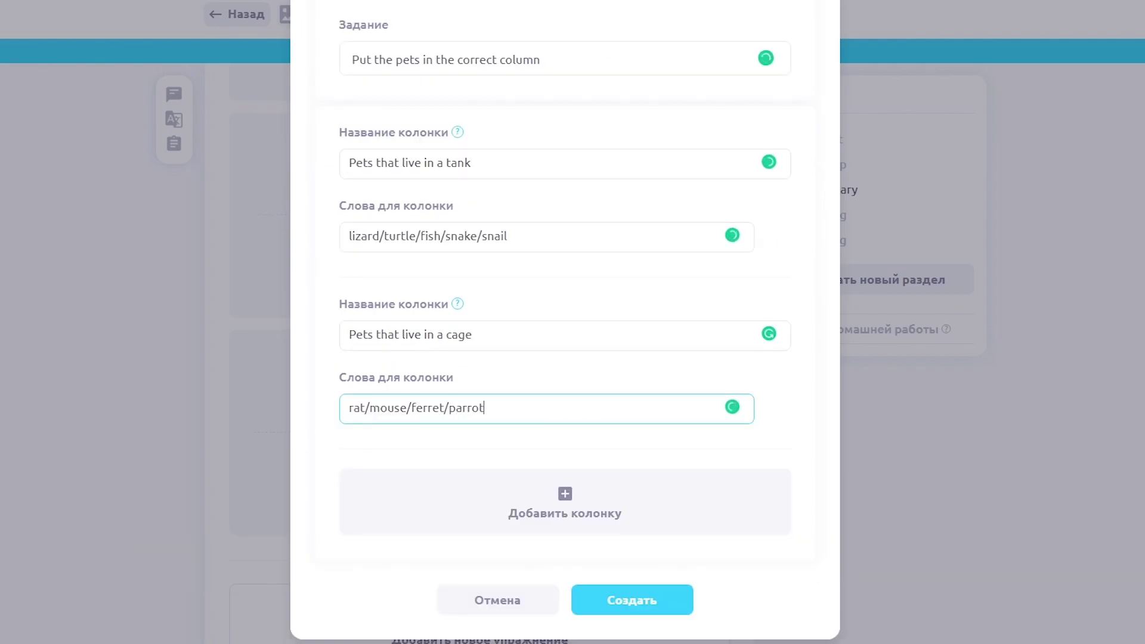
pyautogui.click(632, 600)
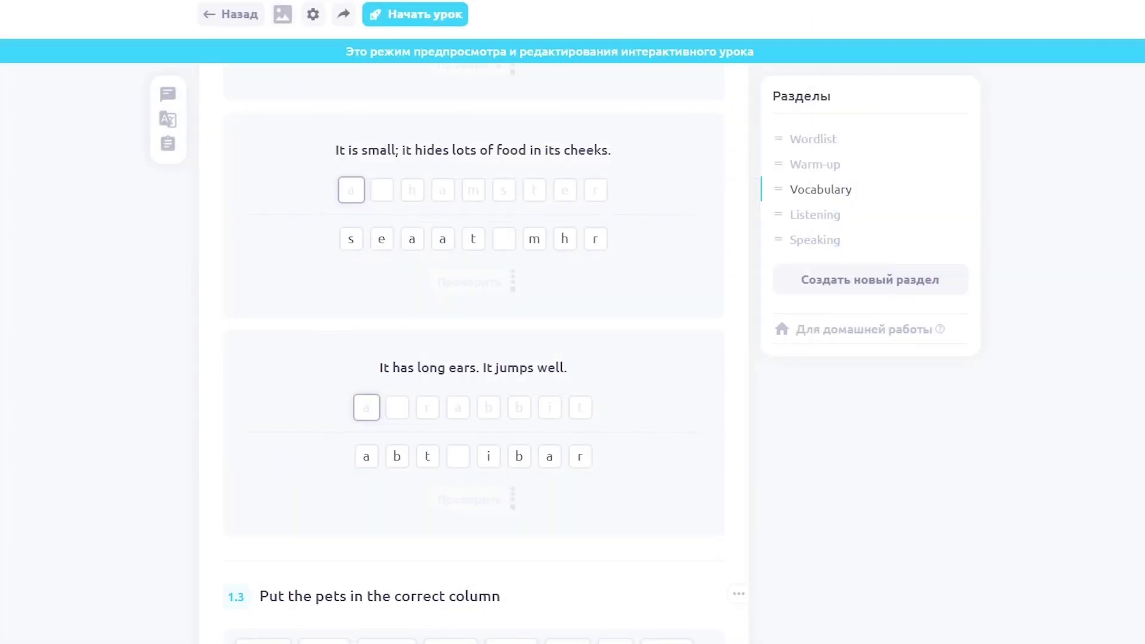
# Step: Try out the column exercise by placing "fish" under pets in a tank and "parrot" under pets in a cage
pyautogui.scroll(-1, 473, 358)
pyautogui.moveTo(257, 359); pyautogui.dragTo(341, 477)
pyautogui.moveTo(266, 329); pyautogui.dragTo(597, 477)
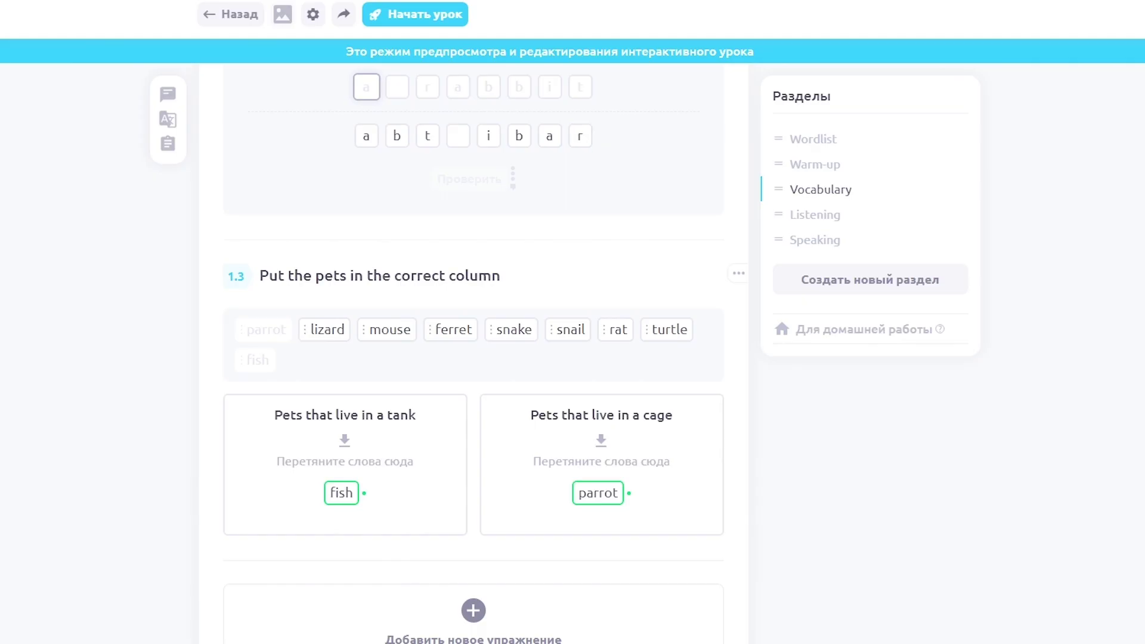
# Step: Start another Vocabulary exercise with the task "Can you guess these characters' pets?" and an example sentence about a monkey
pyautogui.click(473, 612)
pyautogui.click(442, 239)
pyautogui.click(571, 233)
pyautogui.write("Can you guess these characters' pets? Example: Anne has got a monkey.")
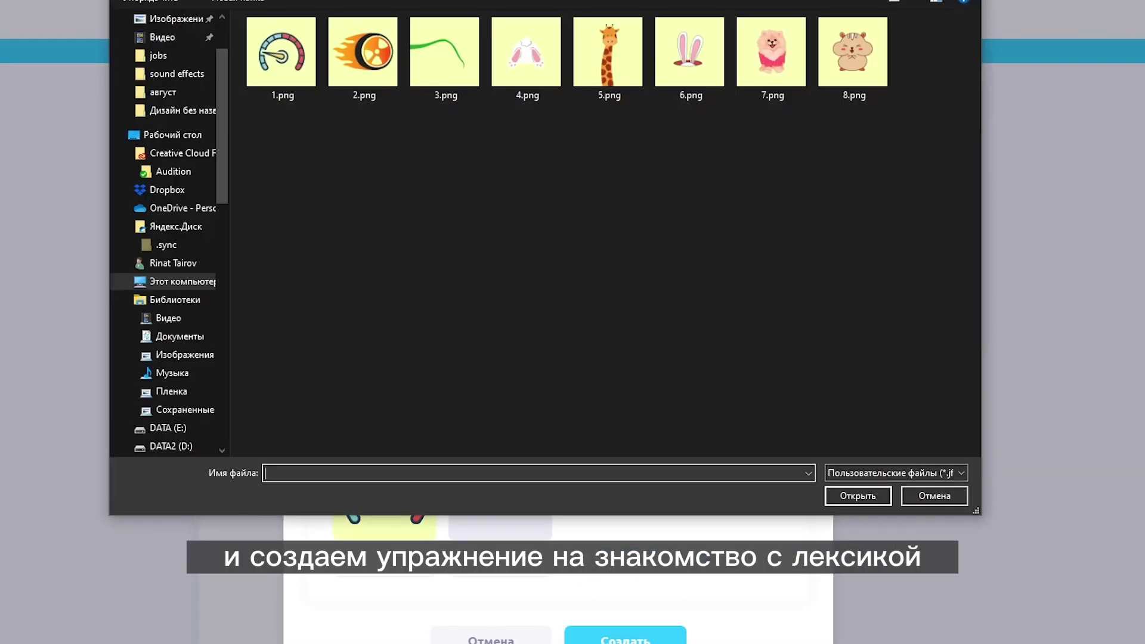
# Step: Create a picture-matching exercise in Listening with images labelled slow, fast, long tail, short tail, long neck, long ears, fluffy and big cheeks
pyautogui.click(363, 52)
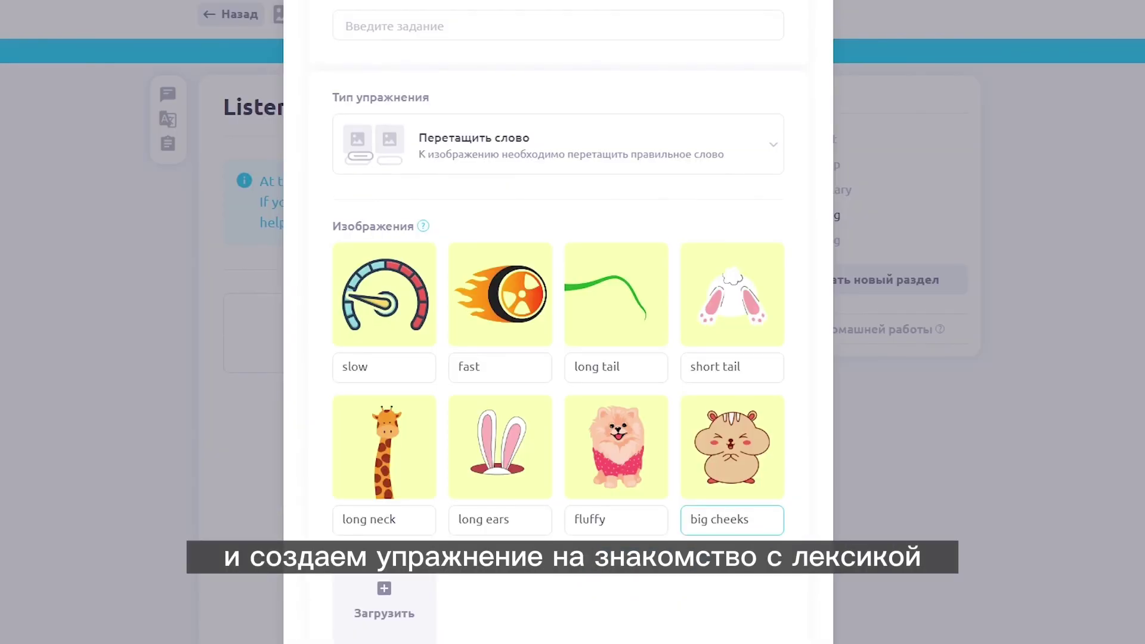
pyautogui.scroll(-3, 558, 298)
pyautogui.click(625, 600)
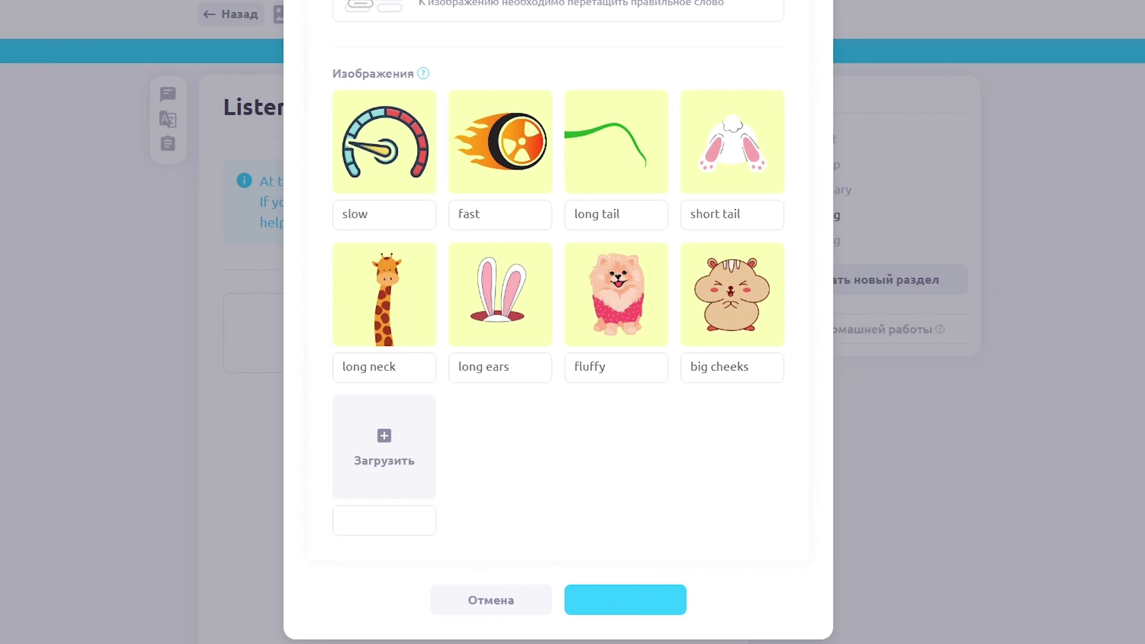
# Step: Add an Аудиозапись exercise "Guess the pet" to Listening with a script of twelve pet descriptions, and colour the script light blue
pyautogui.click(474, 98)
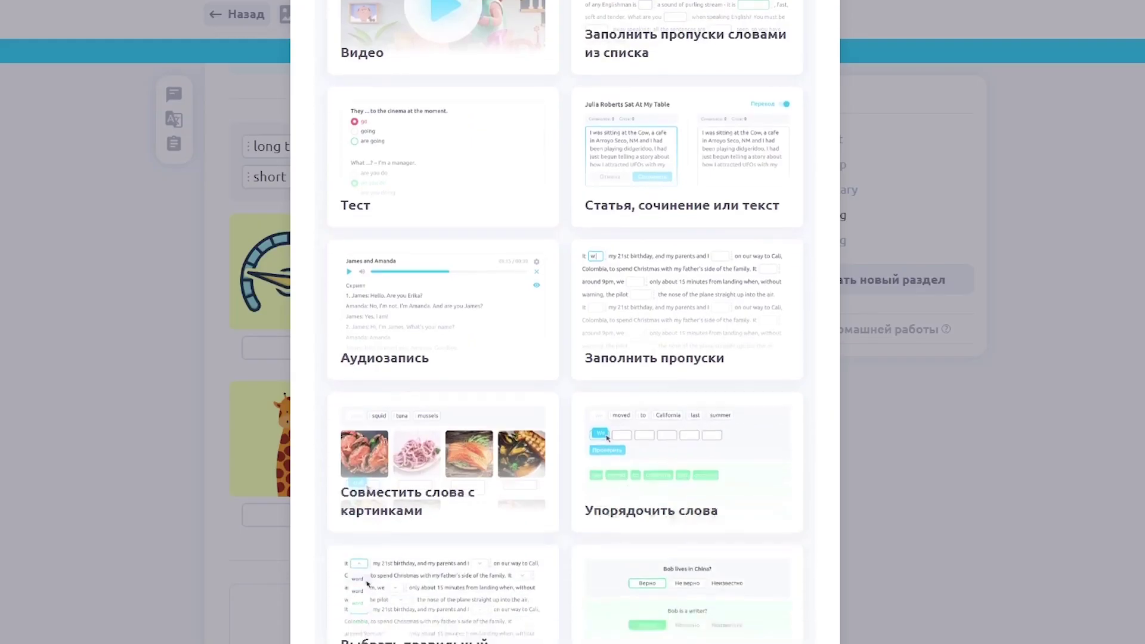
pyautogui.scroll(-3, 564, 322)
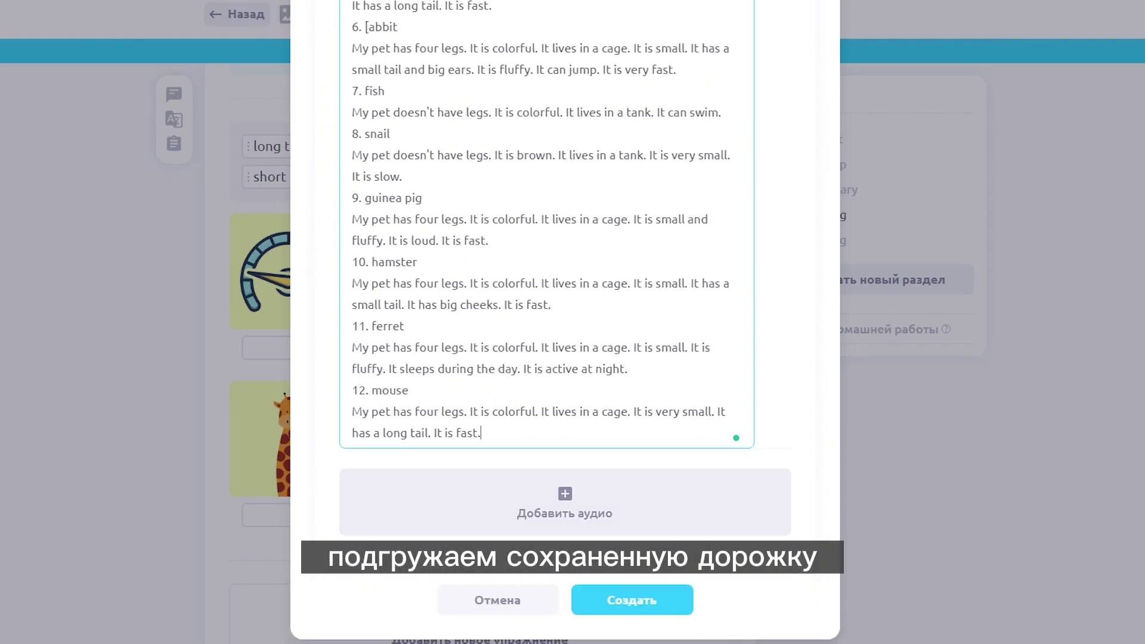
pyautogui.moveTo(480, 433); pyautogui.dragTo(353, 57)
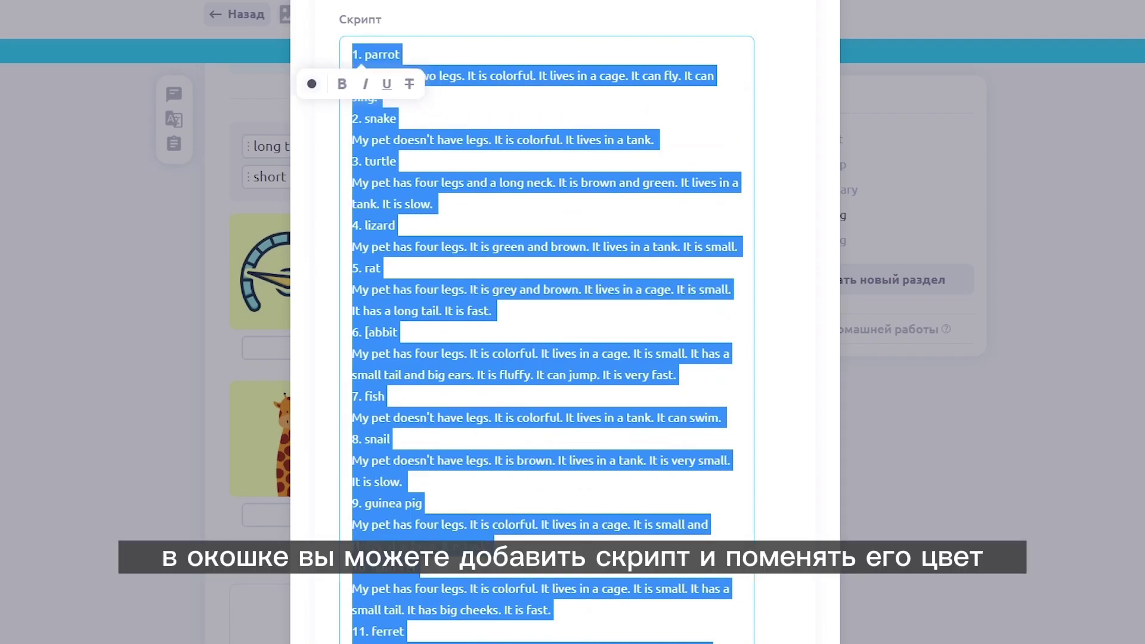
pyautogui.click(311, 84)
pyautogui.click(330, 84)
pyautogui.click(537, 204)
pyautogui.scroll(-5, 537, 298)
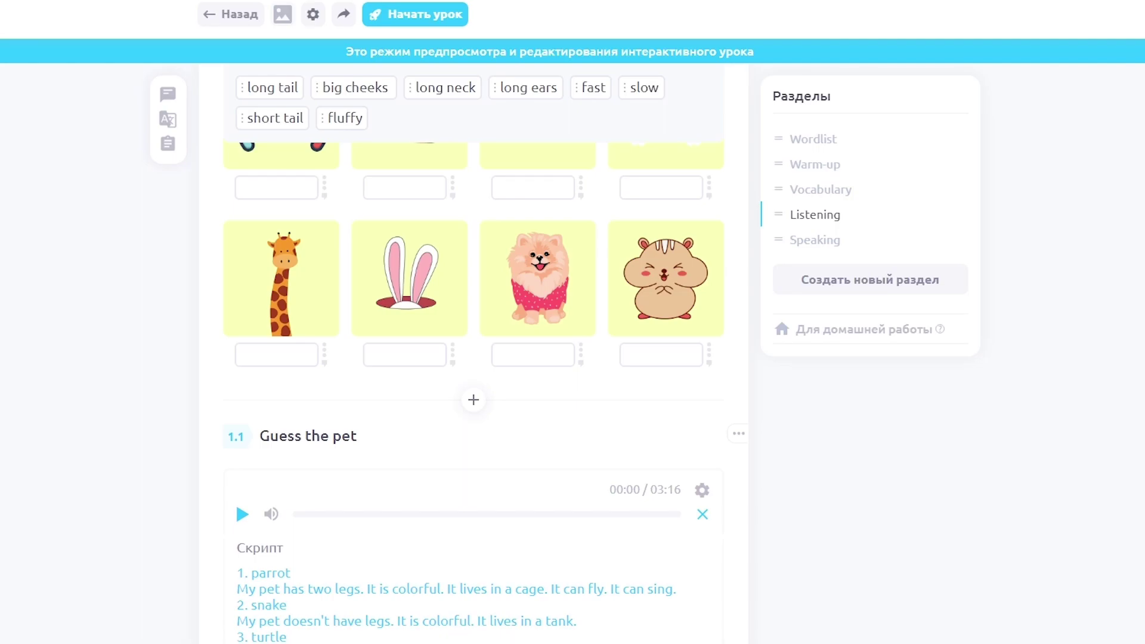
# Step: Hide the script of the "Guess the pet" recording, set the playback speed to Медленно and play the audio
pyautogui.click(702, 514)
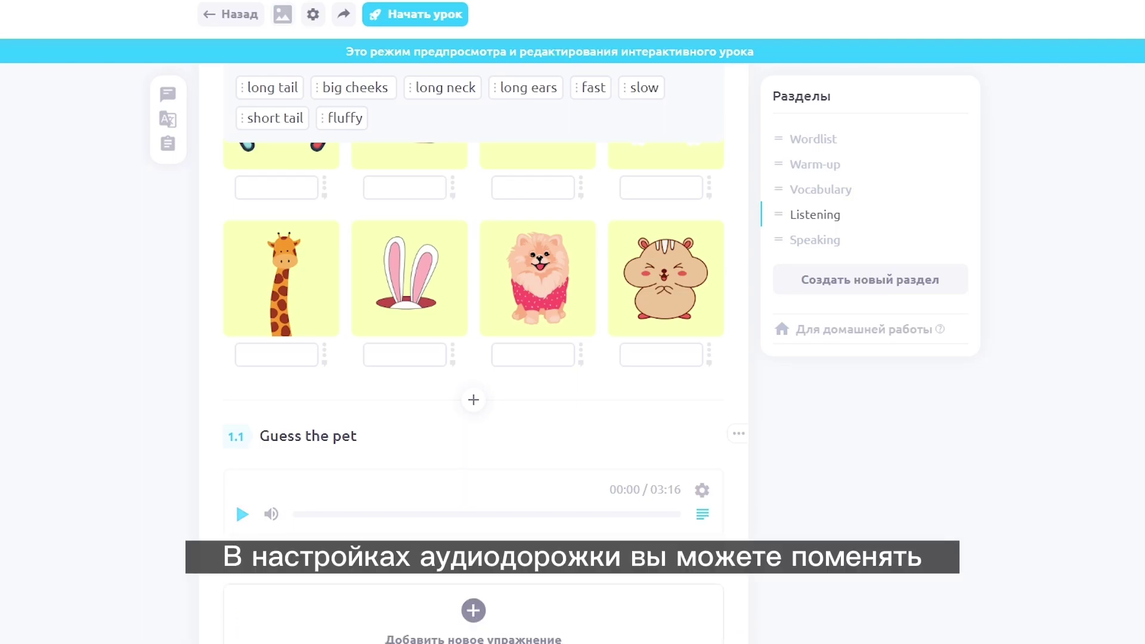
pyautogui.click(702, 490)
pyautogui.click(703, 568)
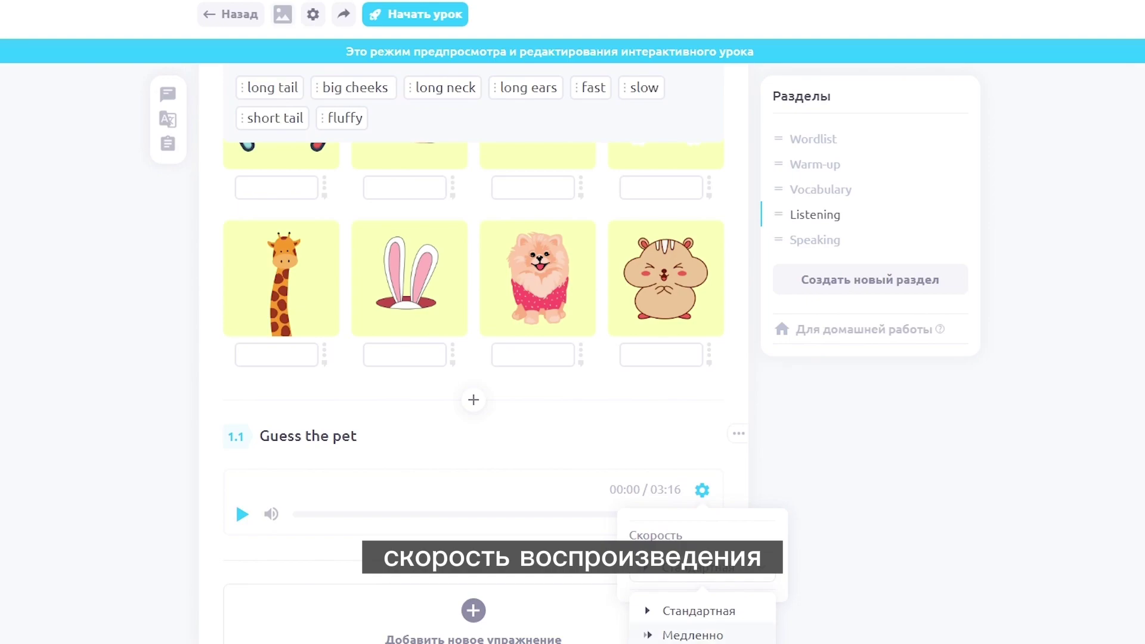
pyautogui.click(692, 635)
pyautogui.click(242, 514)
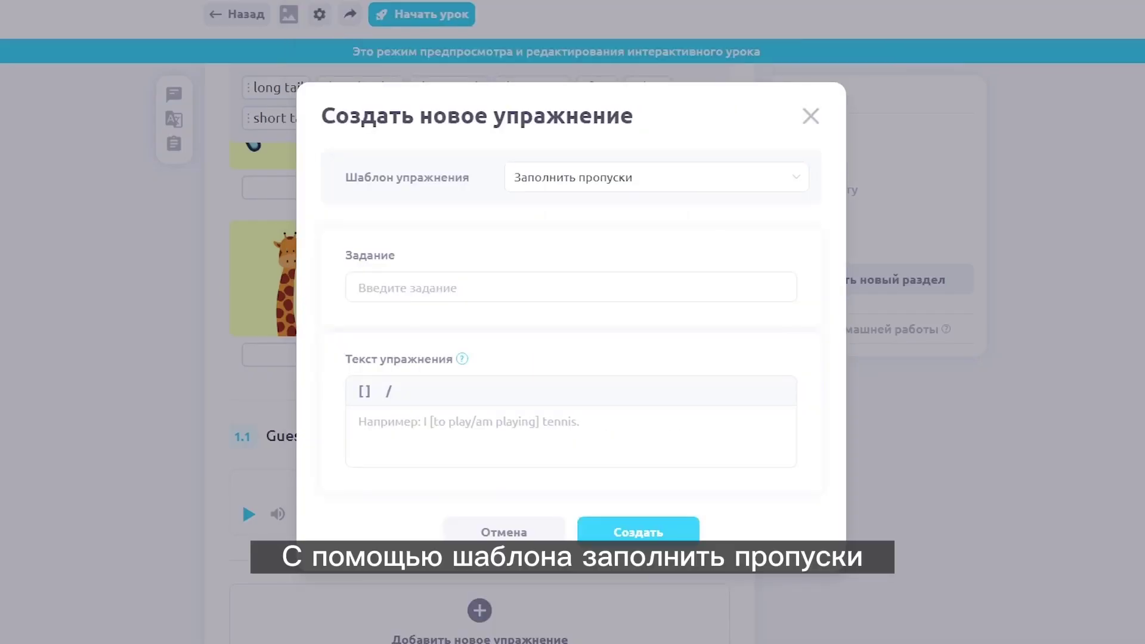
# Step: Create a "Заполнить пропуски" exercise below the audio with twelve numbered gaps for the pet names, from [parrot] to [mouse]
pyautogui.write('1. [parrot]\t7. [fish] 2. [snake]\t8. [snail] 3. [turtle]\t9. [guinea pig] 4. [lizard]\t10. [hamster] 5. [rat]\t11. [ferret] 6. [rabbit]\t12. [mouse]')
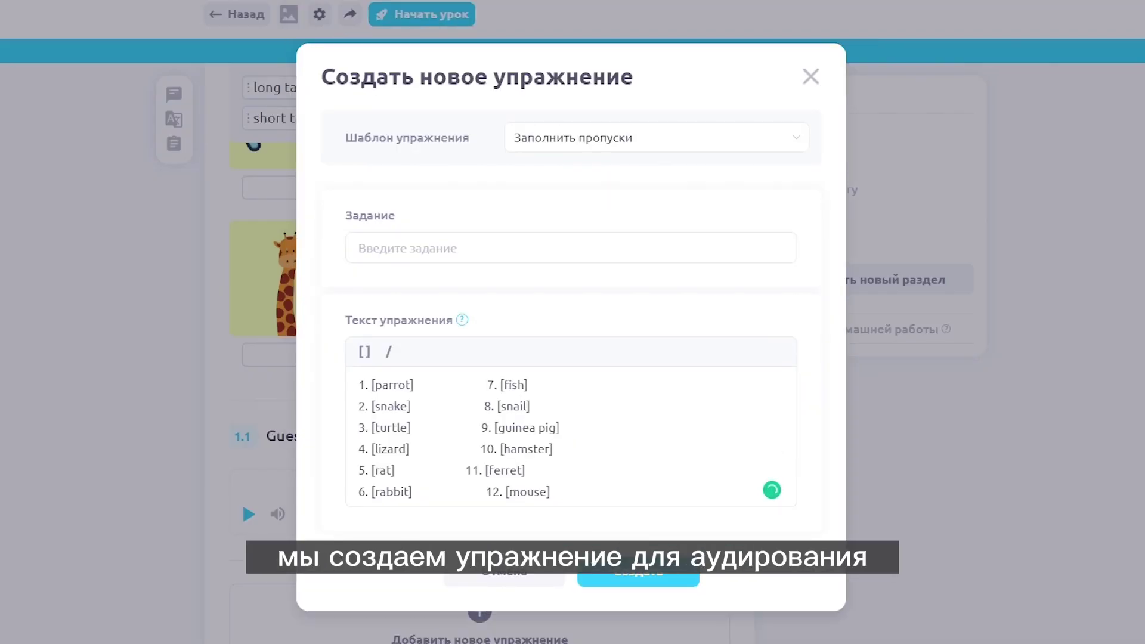
pyautogui.click(638, 572)
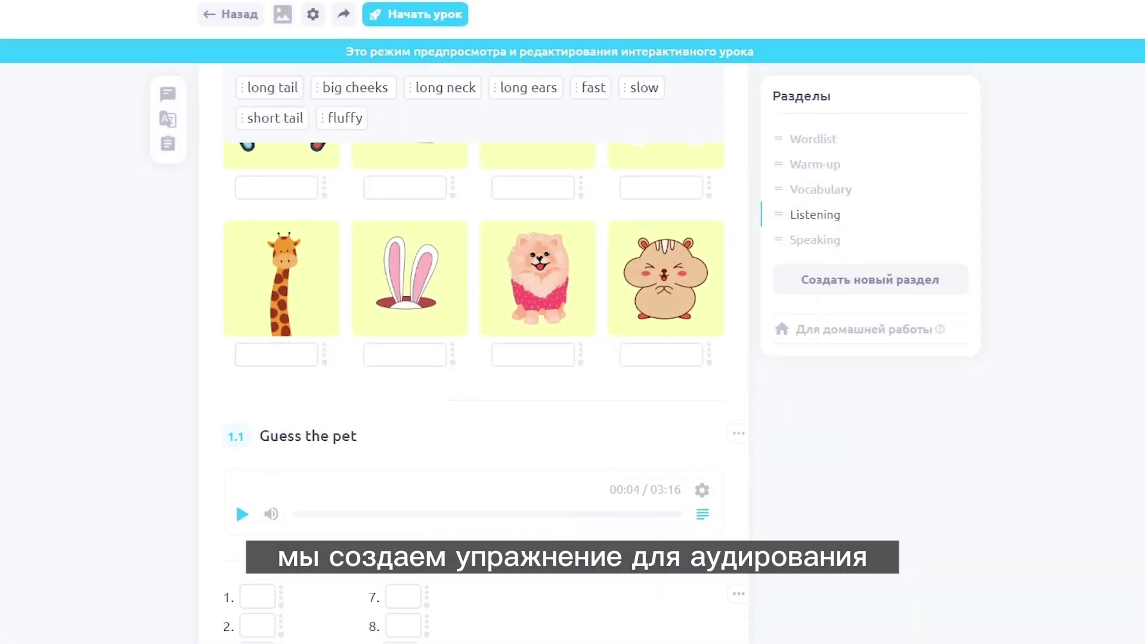
# Step: Go to the numbered gap exercise below the "Guess the pet" audio and select gap 1
pyautogui.scroll(-4, 474, 354)
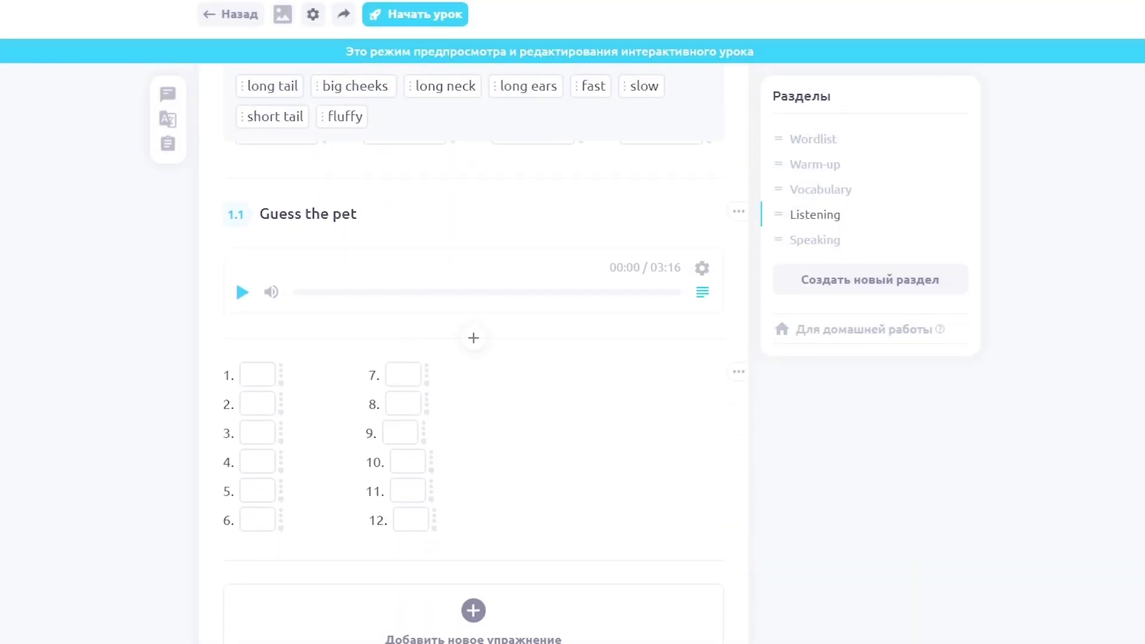
pyautogui.click(258, 375)
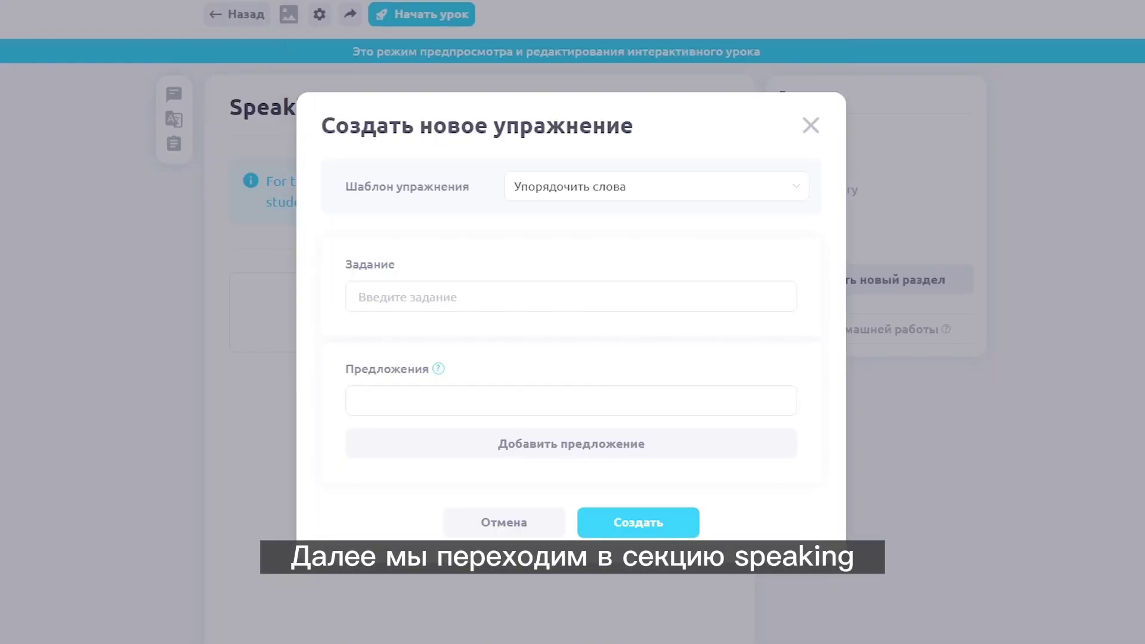
# Step: Create an "Упорядочить слова" exercise in Speaking with questions such as "Is it big?", and put the first question's words in order
pyautogui.click(571, 400)
pyautogui.write('Is/it/big?')
pyautogui.click(572, 444)
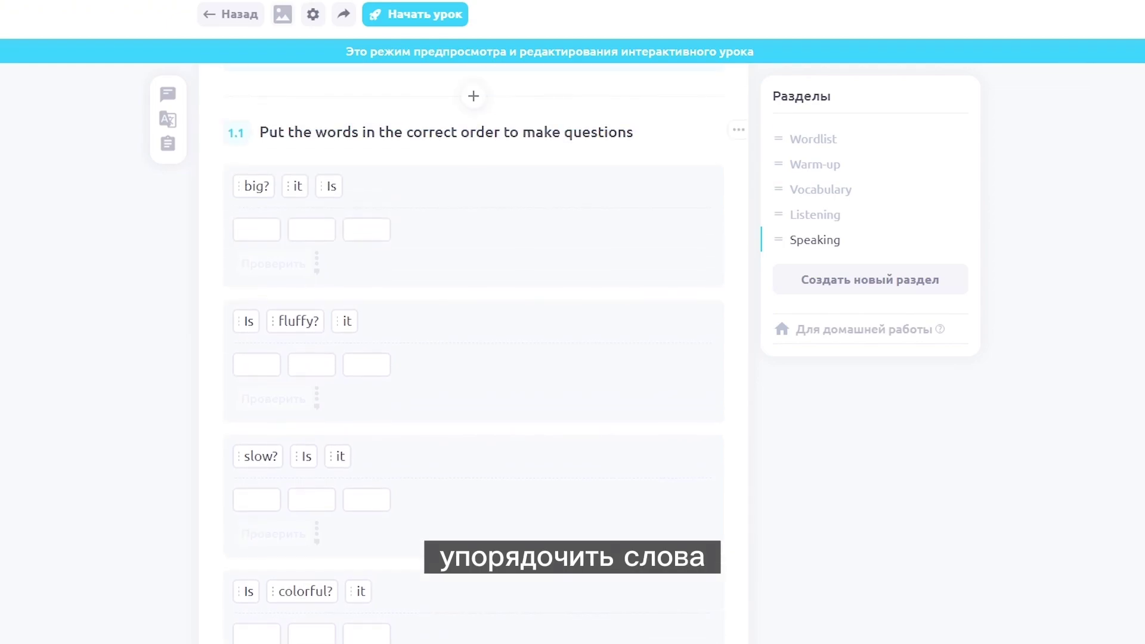
pyautogui.moveTo(332, 186); pyautogui.dragTo(270, 230)
pyautogui.moveTo(253, 186); pyautogui.dragTo(311, 229)
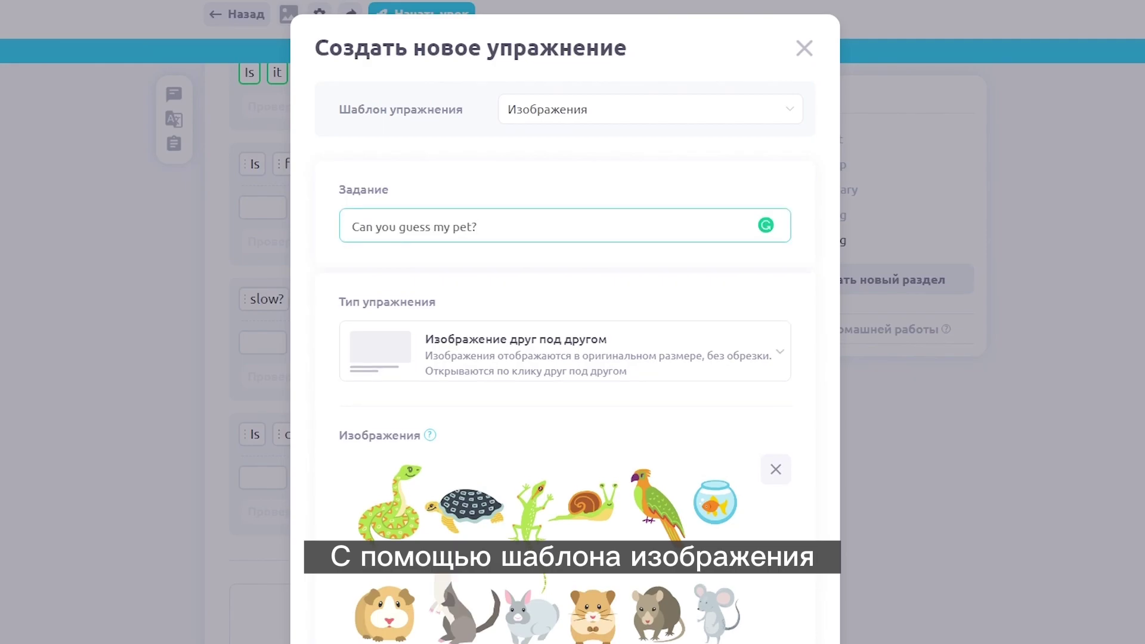
# Step: Add an "Изображения" exercise "Can you guess my pet?" with the picture of the pets to Speaking, and start a blue Заметка below it
pyautogui.scroll(-5, 566, 358)
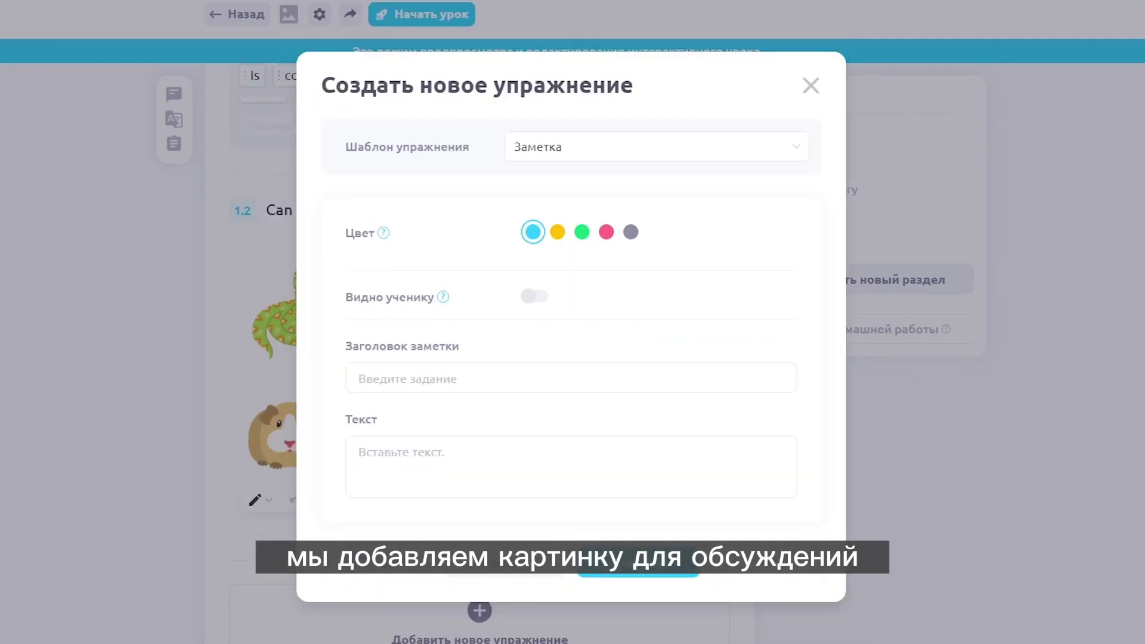
pyautogui.click(570, 466)
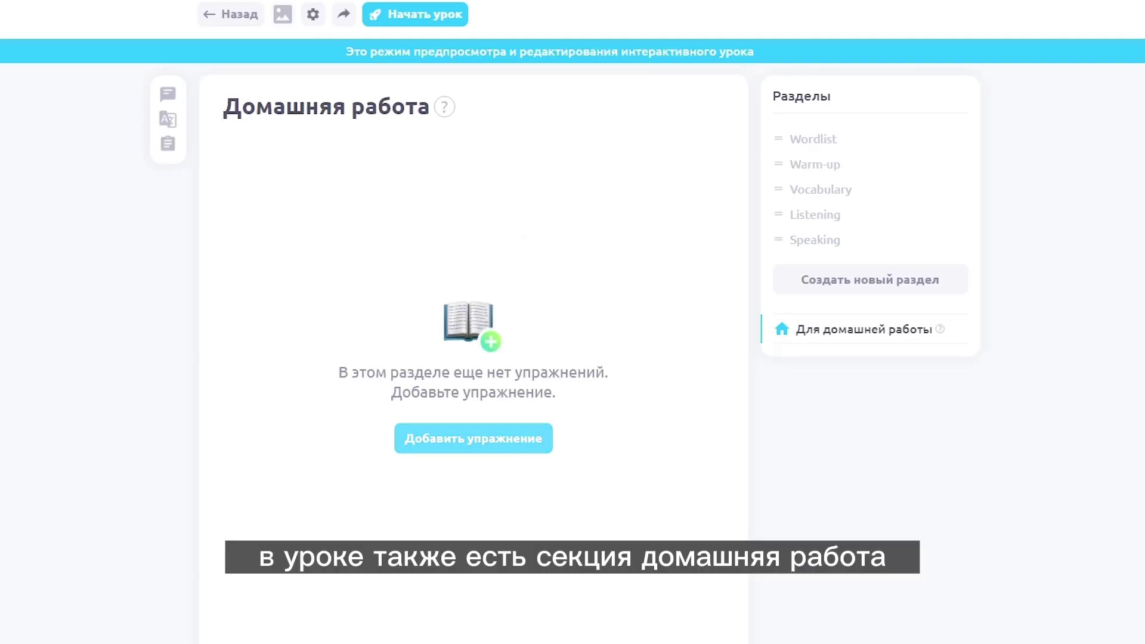
# Step: Start a "Заполнить пропуски словами из списка" exercise in the homework section and paste the numbered pet descriptions with bracketed answers
pyautogui.click(474, 439)
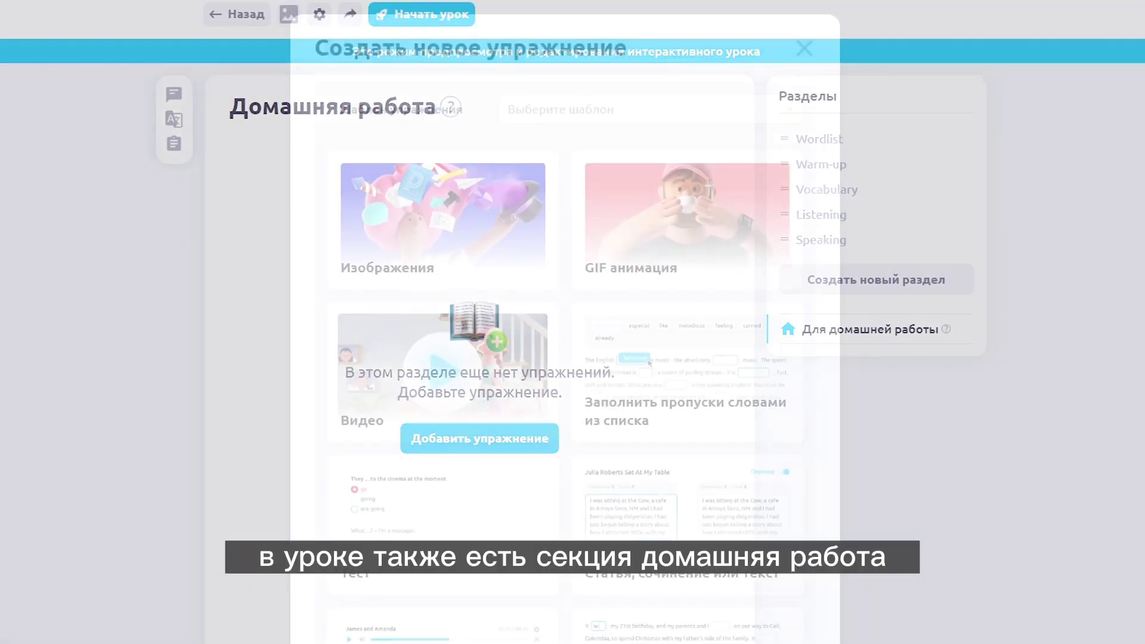
pyautogui.scroll(-1, 565, 358)
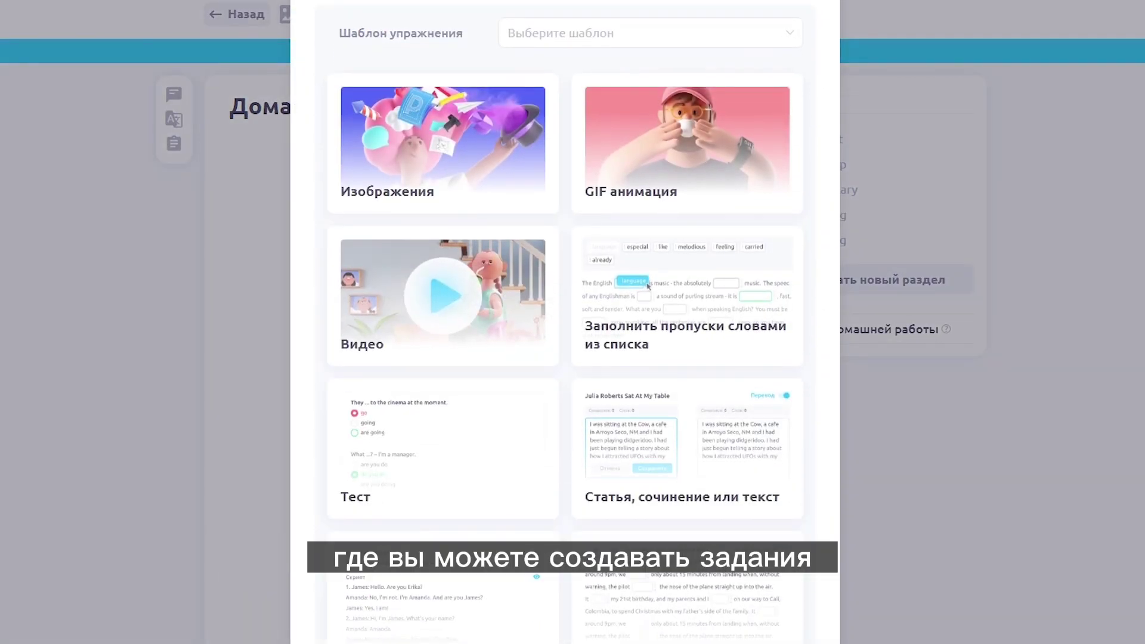
pyautogui.click(687, 296)
pyautogui.click(571, 437)
pyautogui.hotkey('ctrl', 'v')
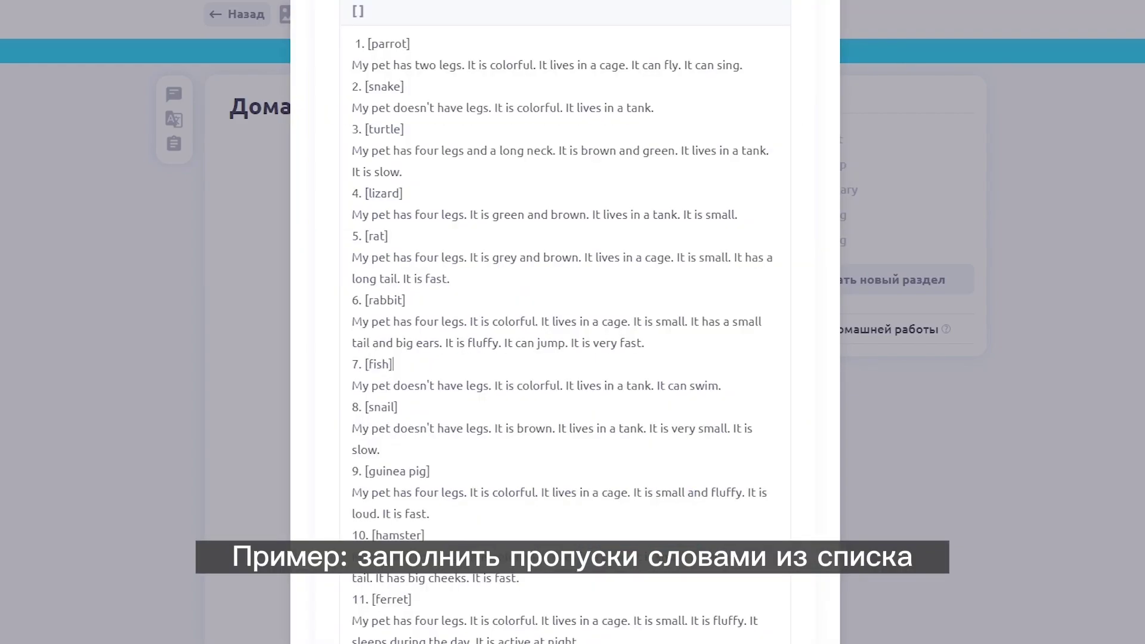
# Step: Set the homework exercise's task to "Fill in the gaps", create it and look through the finished exercise
pyautogui.scroll(3, 565, 322)
pyautogui.click(565, 105)
pyautogui.write('Fill in the gaps')
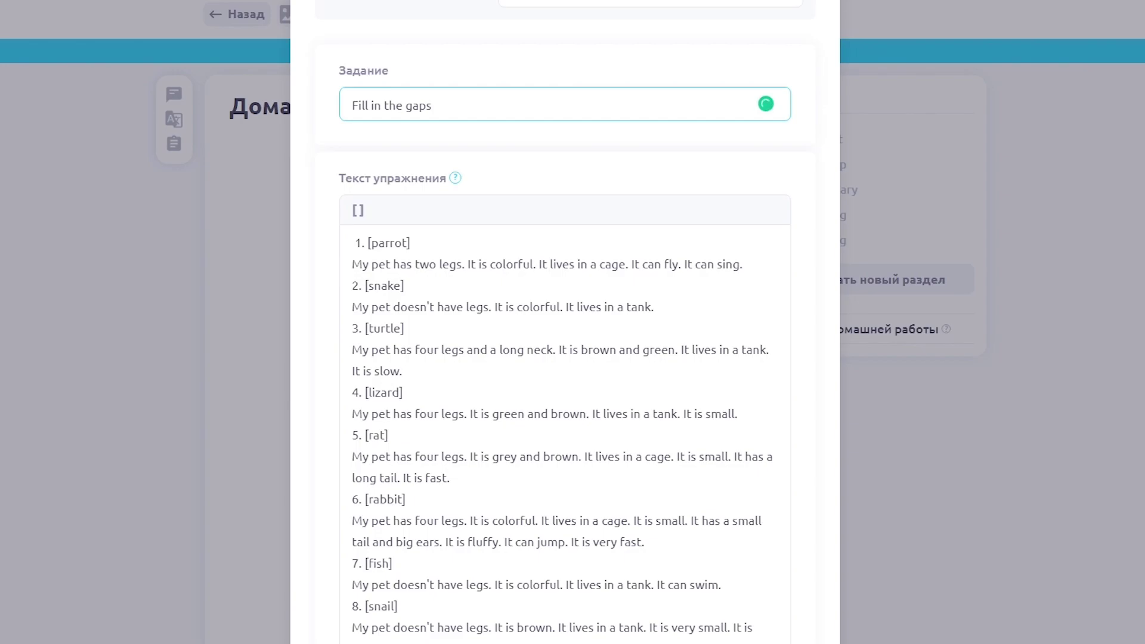
pyautogui.scroll(-6, 565, 358)
pyautogui.click(632, 600)
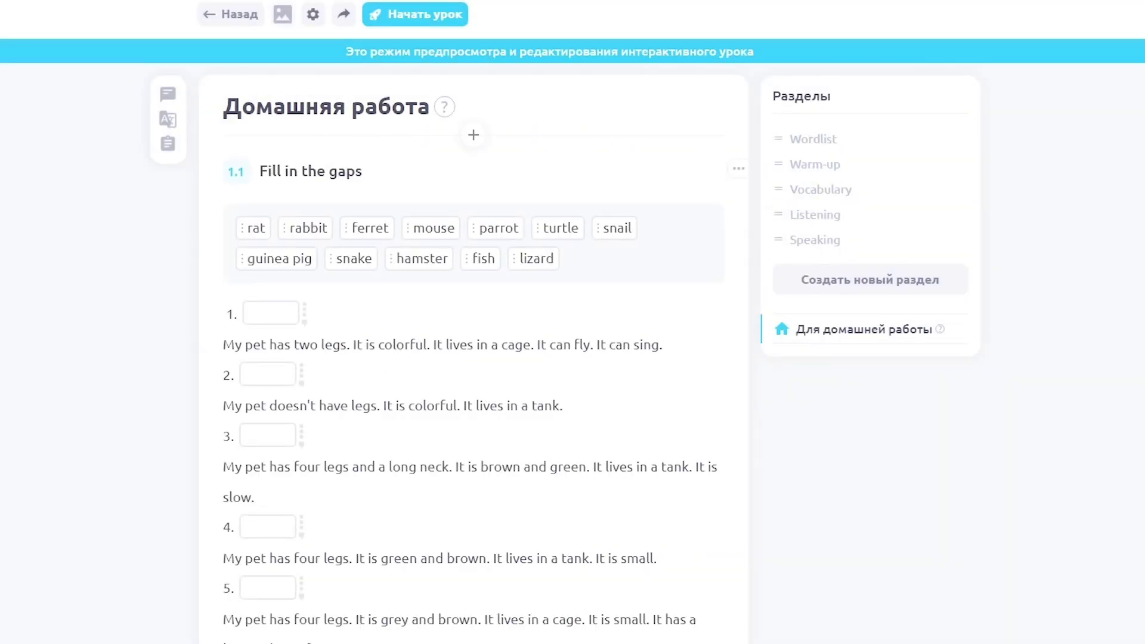
pyautogui.scroll(-12, 474, 382)
pyautogui.scroll(12, 473, 381)
# Step: Upload the picture of dogs and parrots as the lesson's cover image and save the lesson settings
pyautogui.click(313, 14)
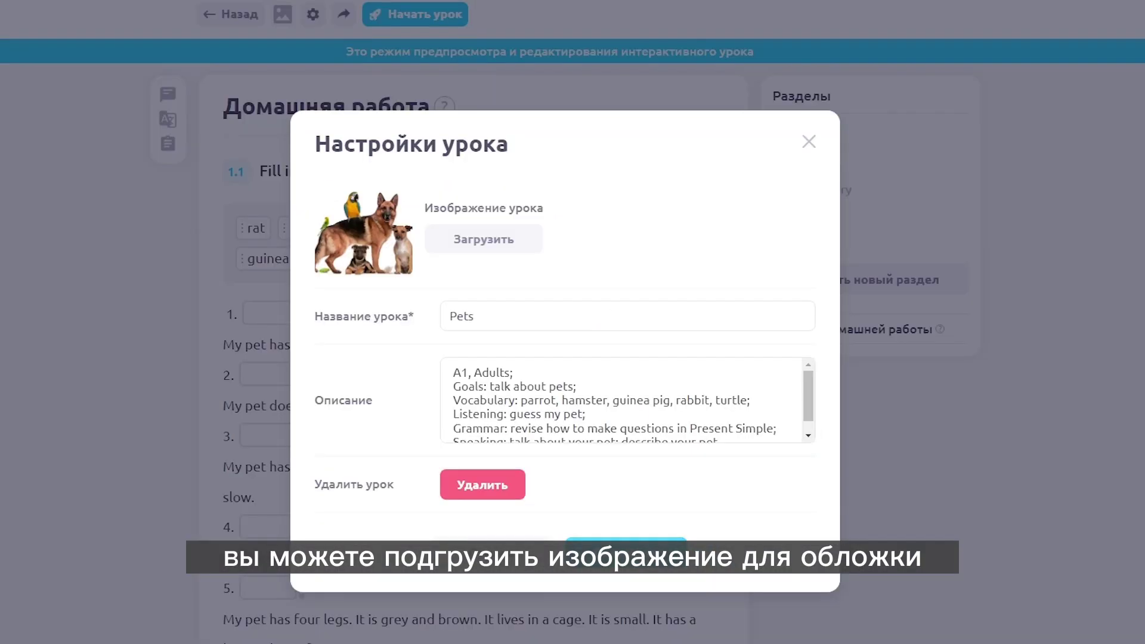
pyautogui.click(627, 552)
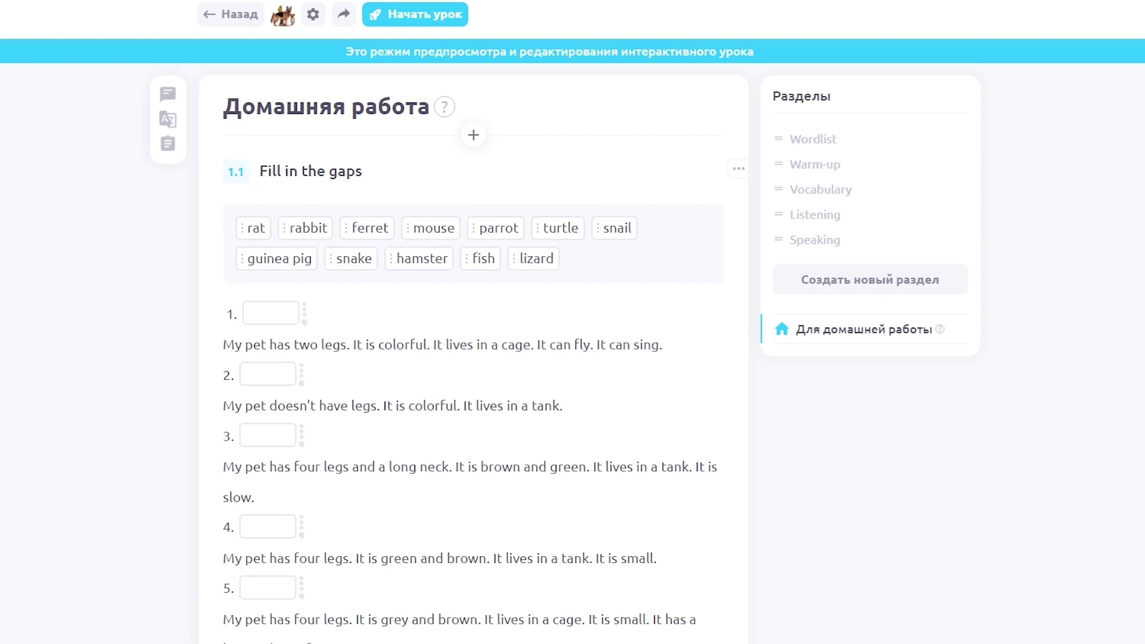